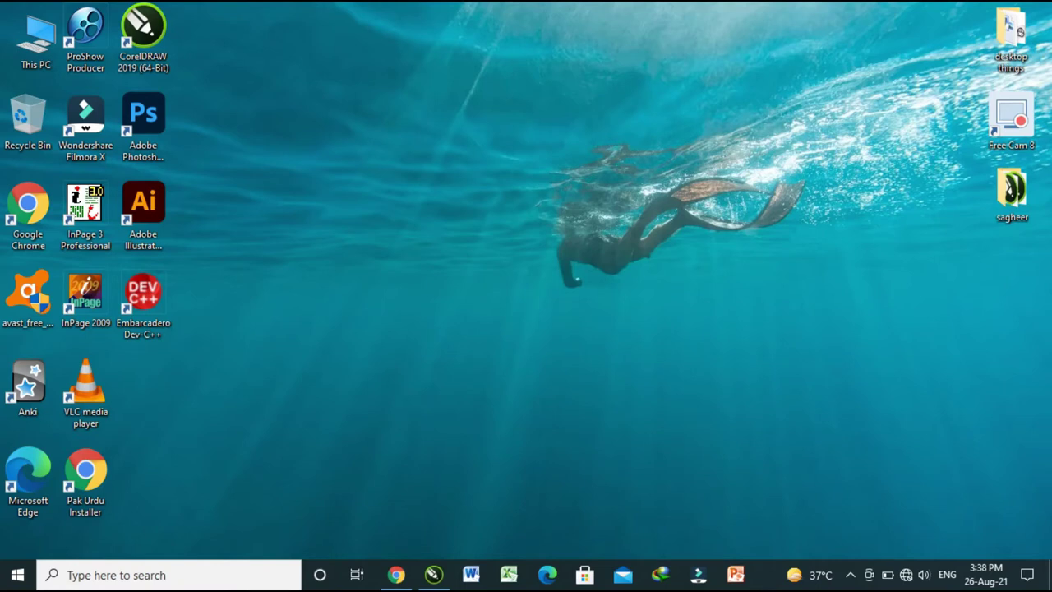
- Launch CorelDRAW 2019, dismiss the file location warning, and create a new A4 portrait document in RGB at 300 dpi
{"action": "left_click", "coordinate": [143, 37]}
{"action": "double_click", "coordinate": [143, 37]}
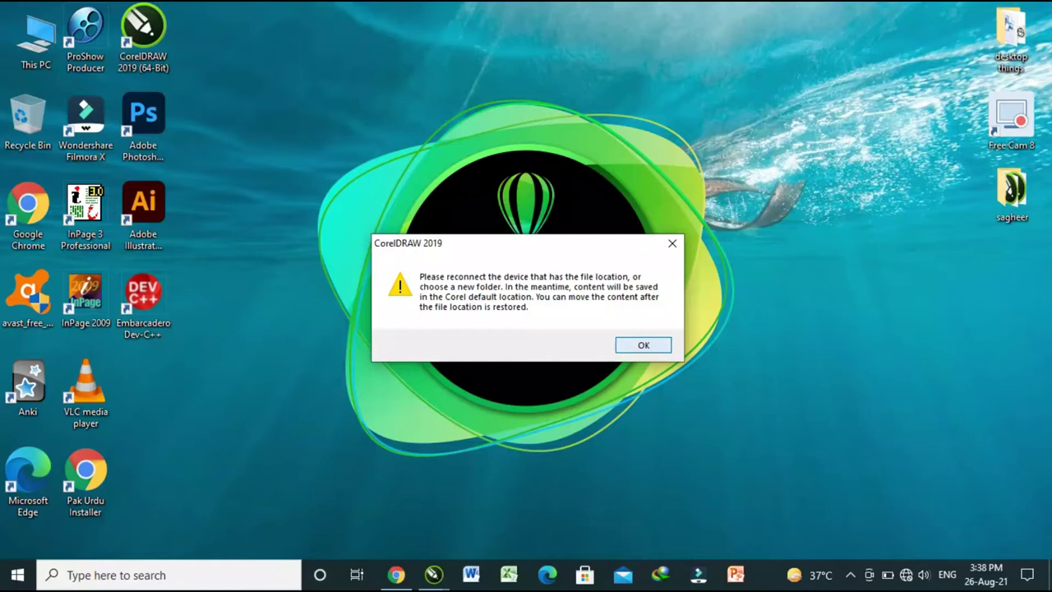
{"action": "left_click", "coordinate": [644, 344]}
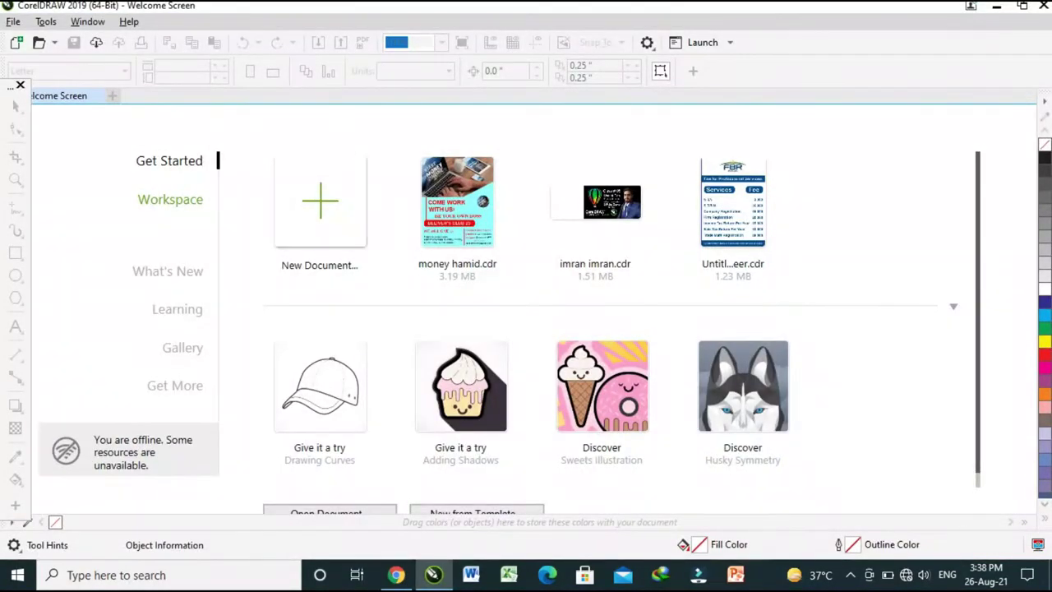
{"action": "key", "text": "ctrl+n"}
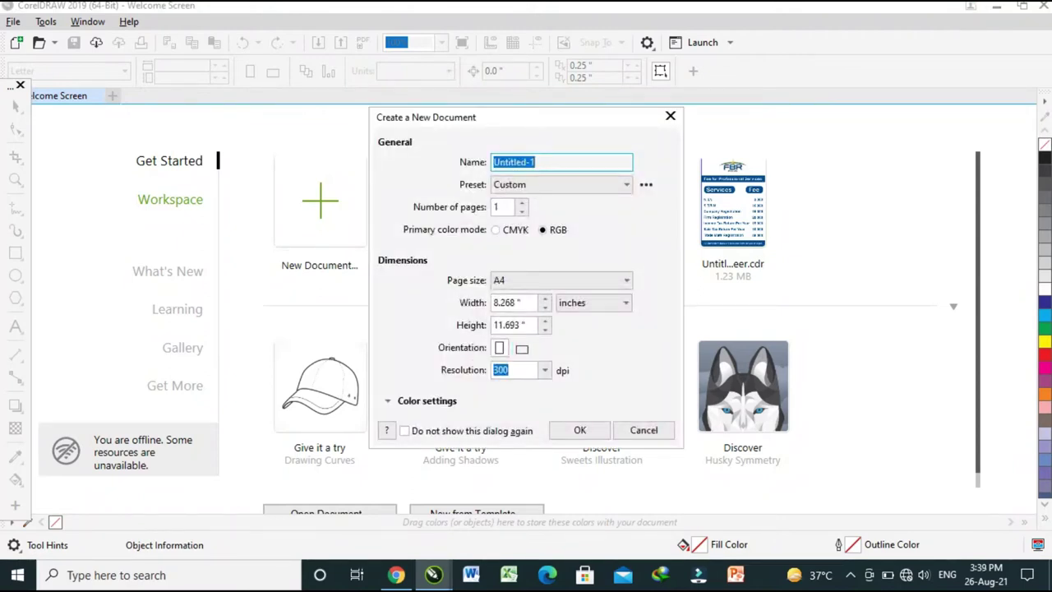
{"action": "left_click", "coordinate": [579, 430]}
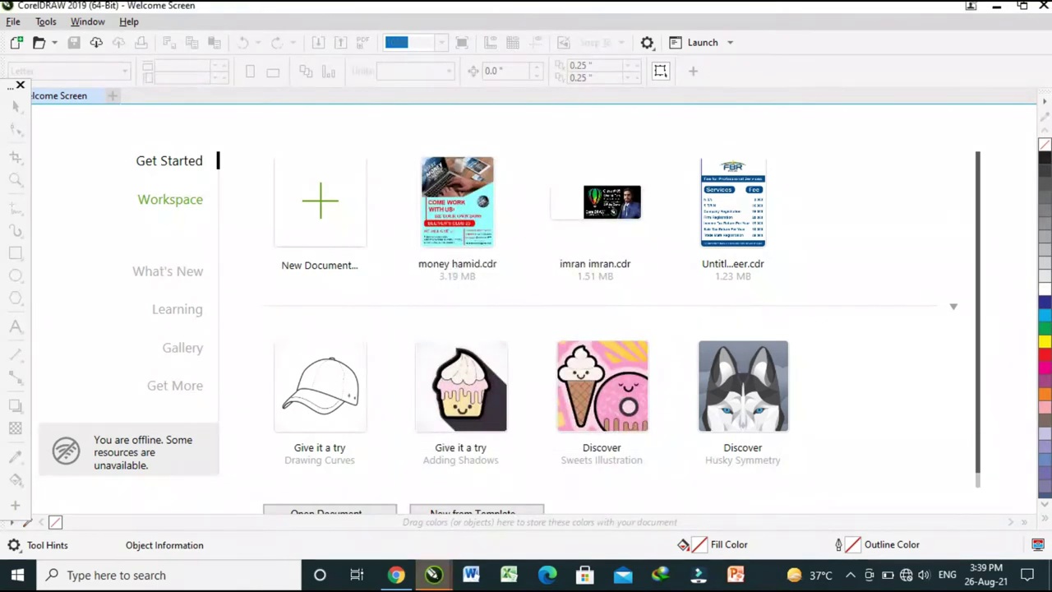
- Draw a rectangle about 9.5 by 4 inches overlapping the page's upper left edge and fill it yellow
{"action": "left_click", "coordinate": [16, 253]}
{"action": "left_click_drag", "start_coordinate": [287, 170], "coordinate": [536, 274]}
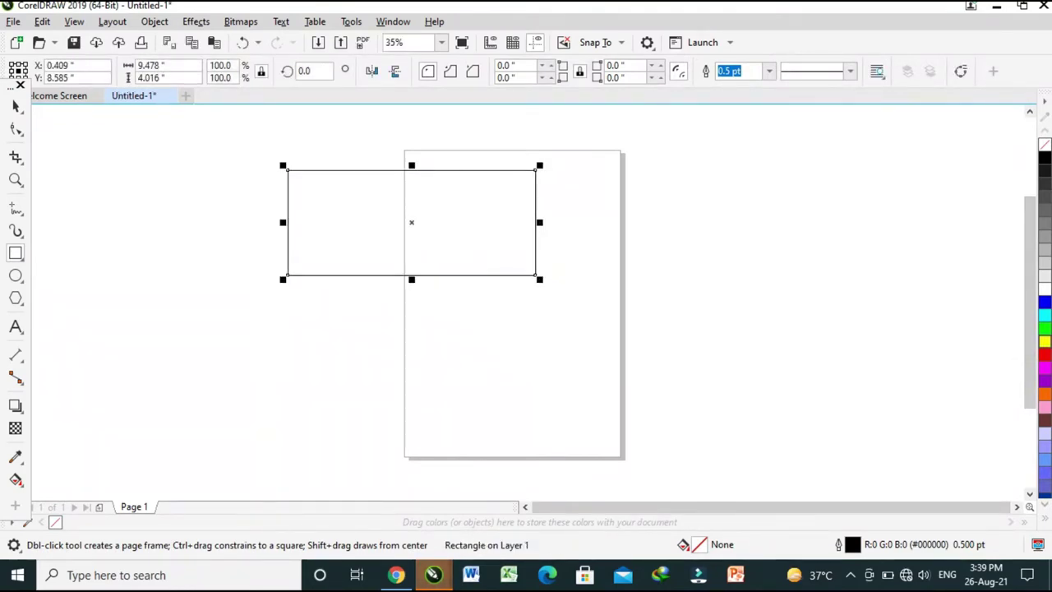
{"action": "left_click", "coordinate": [1044, 342]}
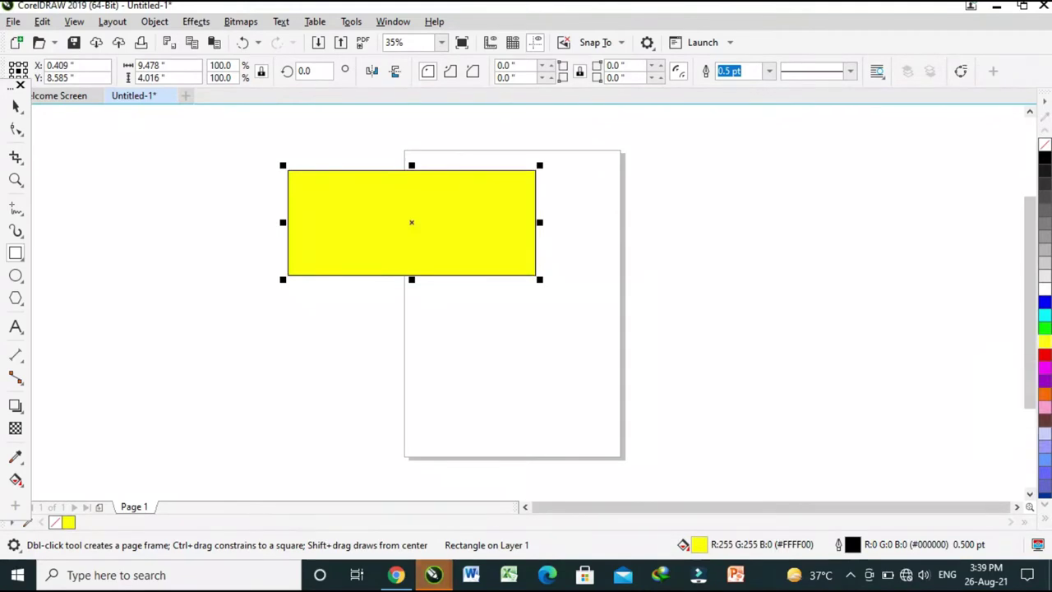
- Round all four corners of the yellow rectangle to a 2-inch radius while editing it with the Shape tool
{"action": "left_click", "coordinate": [15, 128]}
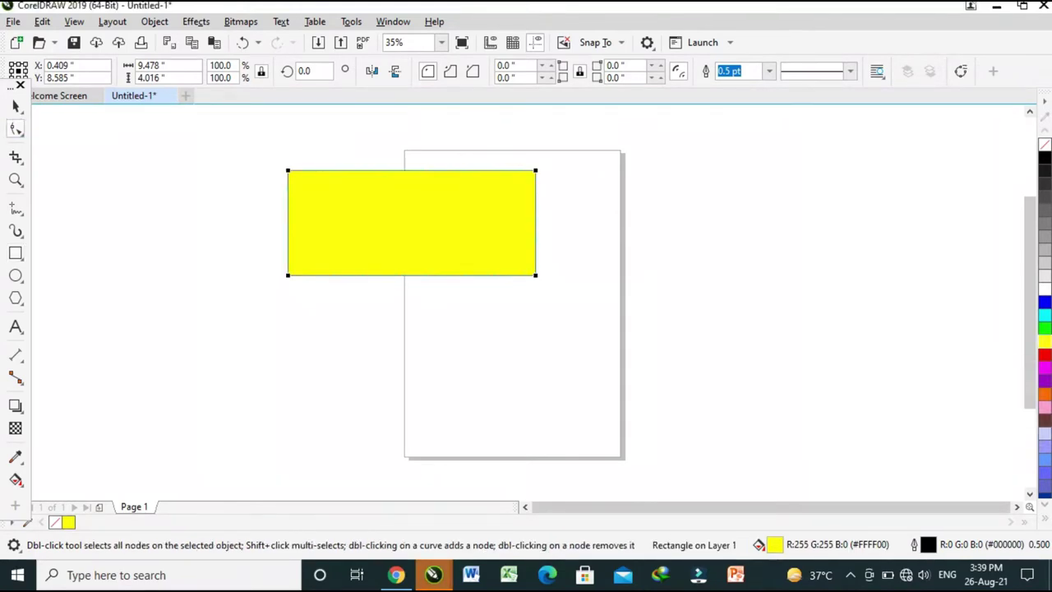
{"action": "left_click", "coordinate": [16, 128]}
{"action": "left_click", "coordinate": [42, 154]}
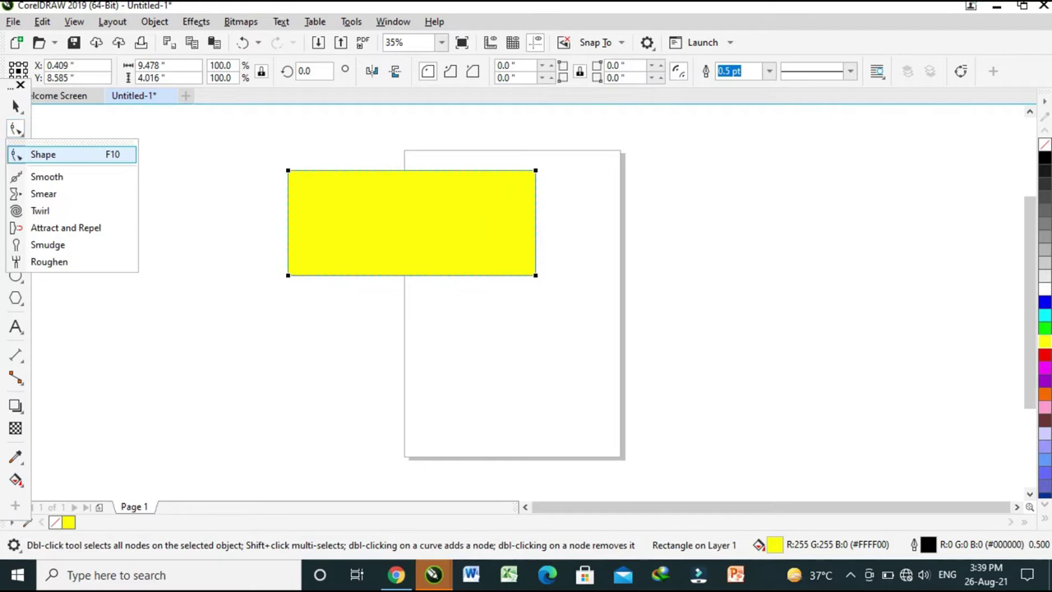
{"action": "key", "text": "F2"}
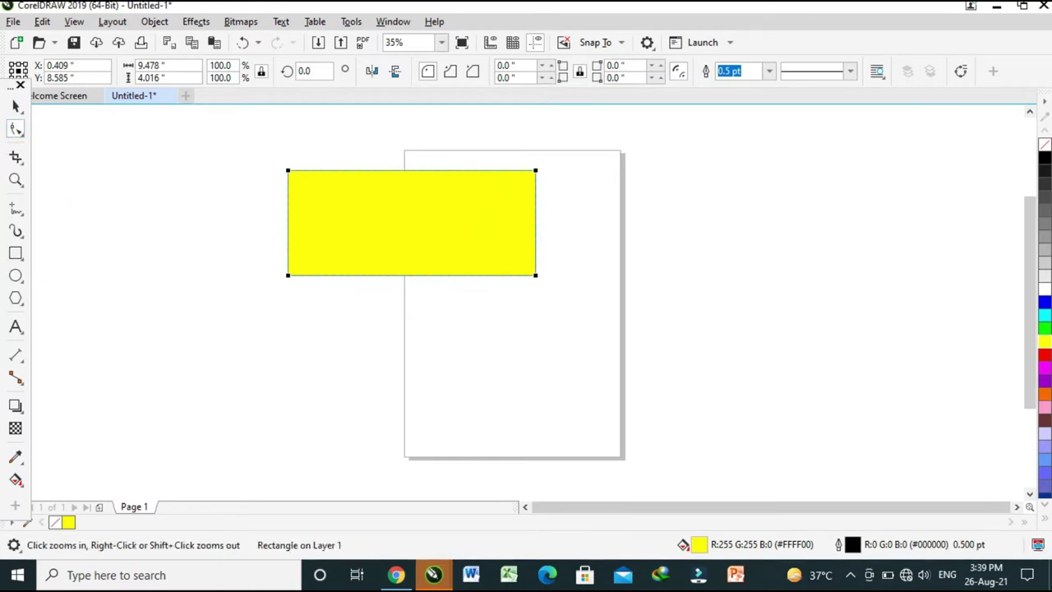
{"action": "left_click_drag", "start_coordinate": [511, 241], "coordinate": [564, 293]}
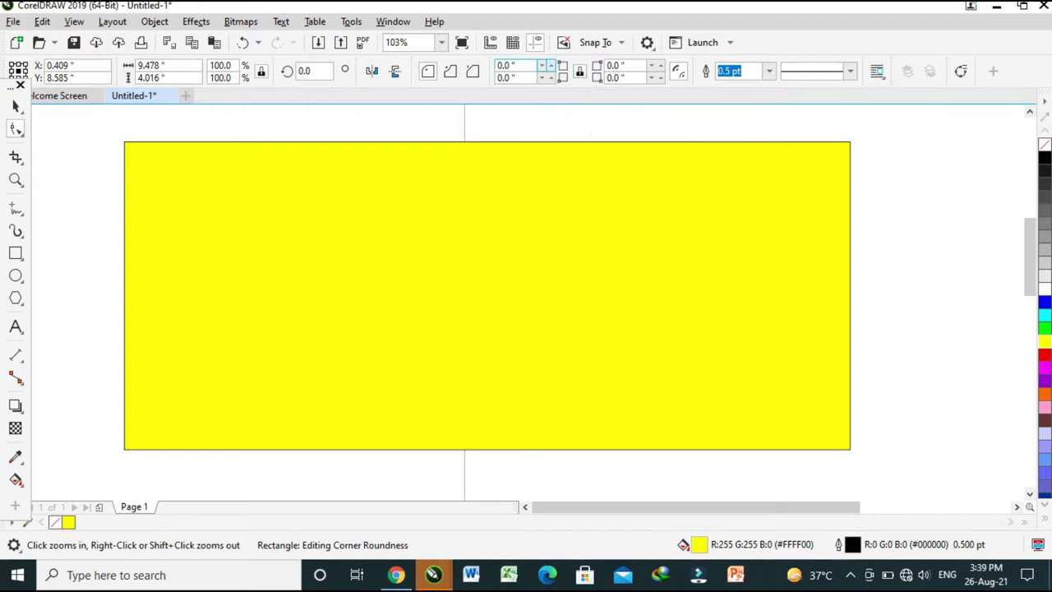
{"action": "left_click", "coordinate": [505, 65]}
{"action": "type", "text": "2"}
{"action": "key", "text": "Return"}
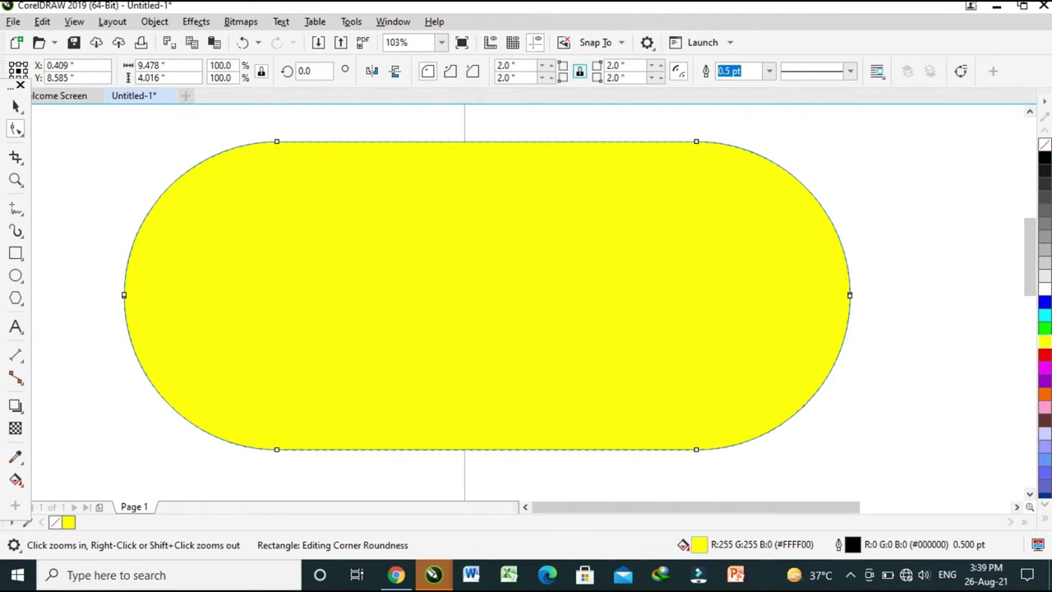
- Unlink the corner radii and set the yellow shape's top-left and bottom-right corners to 0 inches
{"action": "left_click", "coordinate": [580, 71]}
{"action": "left_click_drag", "start_coordinate": [518, 65], "coordinate": [395, 69]}
{"action": "type", "text": "0"}
{"action": "key", "text": "Return"}
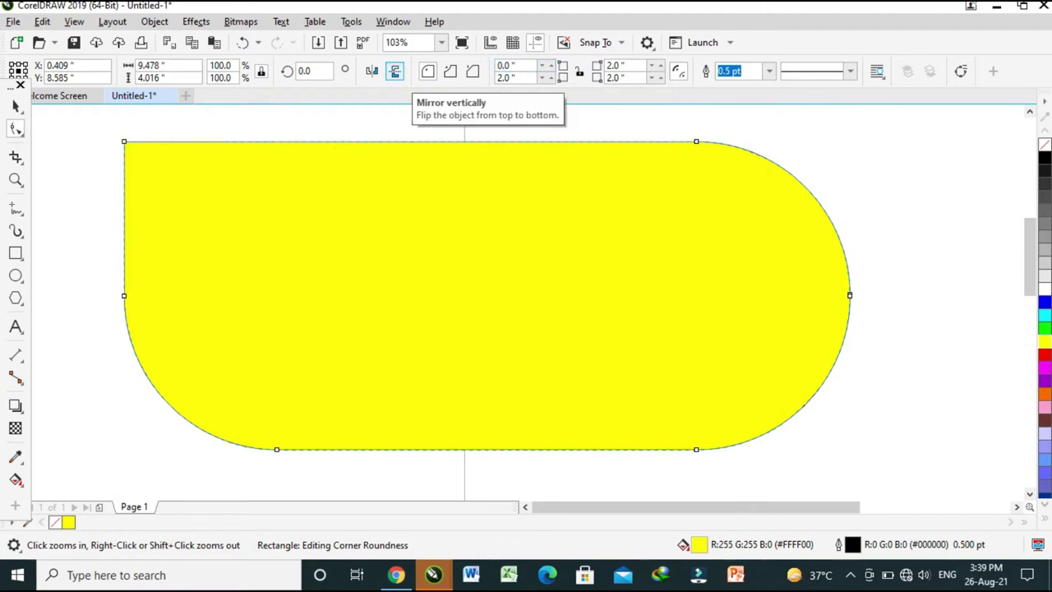
{"action": "left_click_drag", "start_coordinate": [626, 78], "coordinate": [605, 77]}
{"action": "type", "text": "0"}
{"action": "key", "text": "Return"}
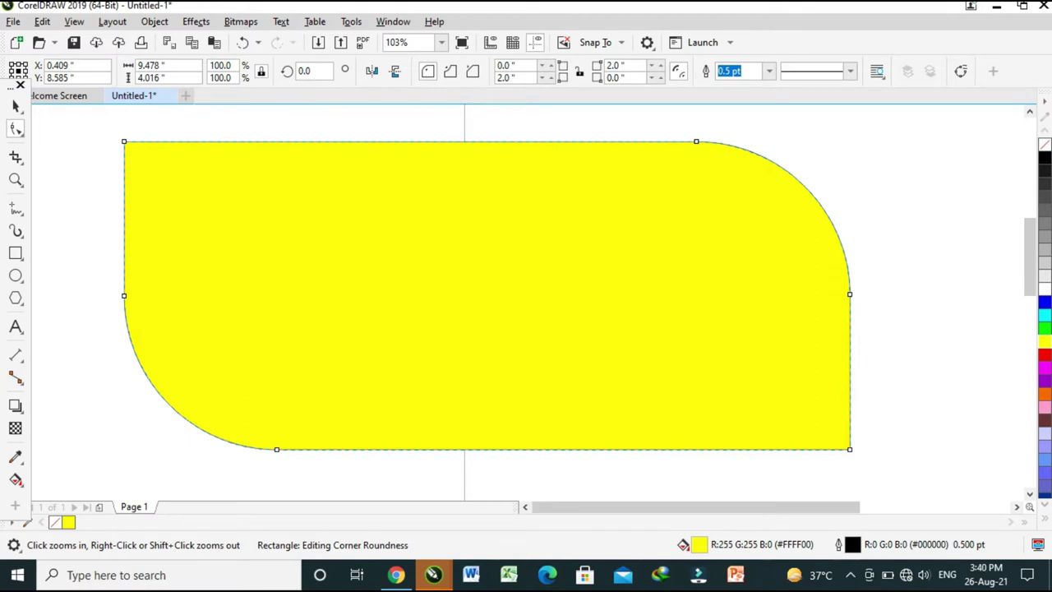
- Draw a rectangle about 7.5 by 3 inches, place it clear of the yellow shape's left side, and fill it blue
{"action": "scroll", "coordinate": [597, 191], "scroll_direction": "down", "scroll_amount": 2}
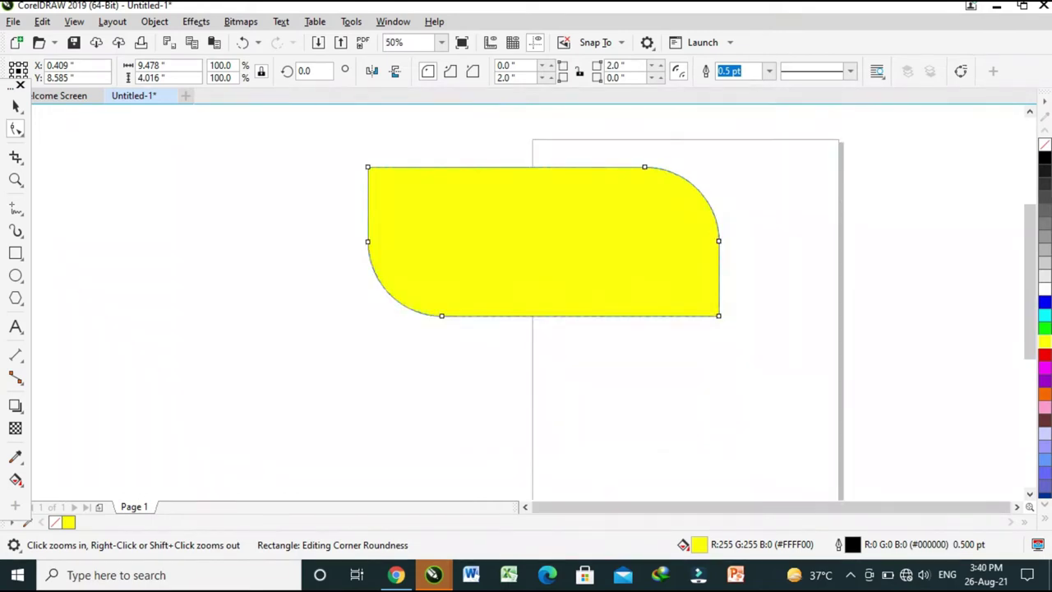
{"action": "left_click", "coordinate": [16, 253]}
{"action": "mouse_move", "coordinate": [89, 234]}
{"action": "left_mouse_down"}
{"action": "mouse_move", "coordinate": [353, 326]}
{"action": "mouse_move", "coordinate": [368, 349]}
{"action": "left_mouse_up"}
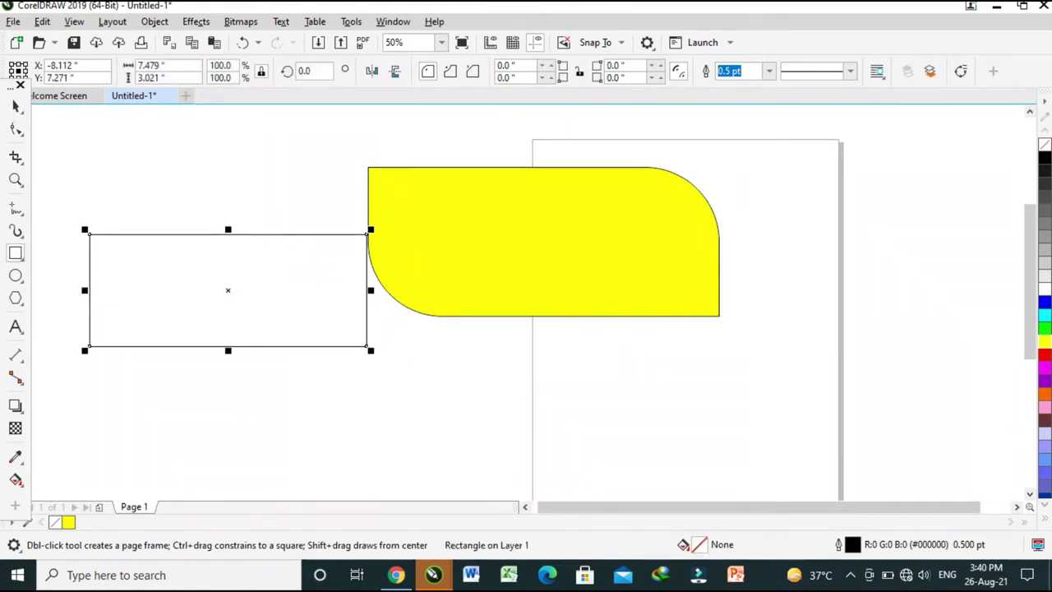
{"action": "left_click_drag", "start_coordinate": [228, 290], "coordinate": [188, 290]}
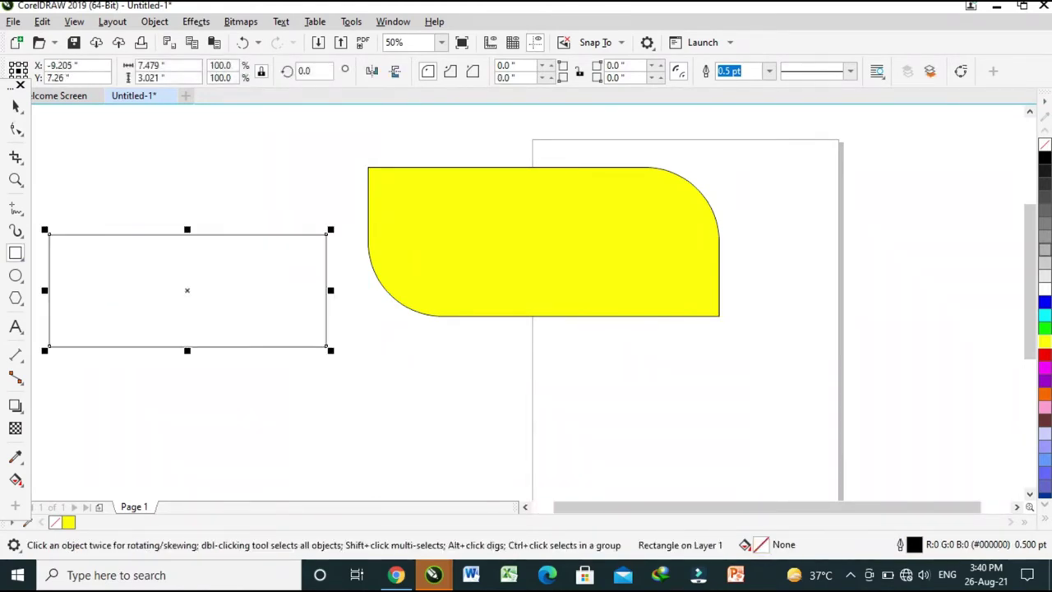
{"action": "left_click", "coordinate": [1045, 302]}
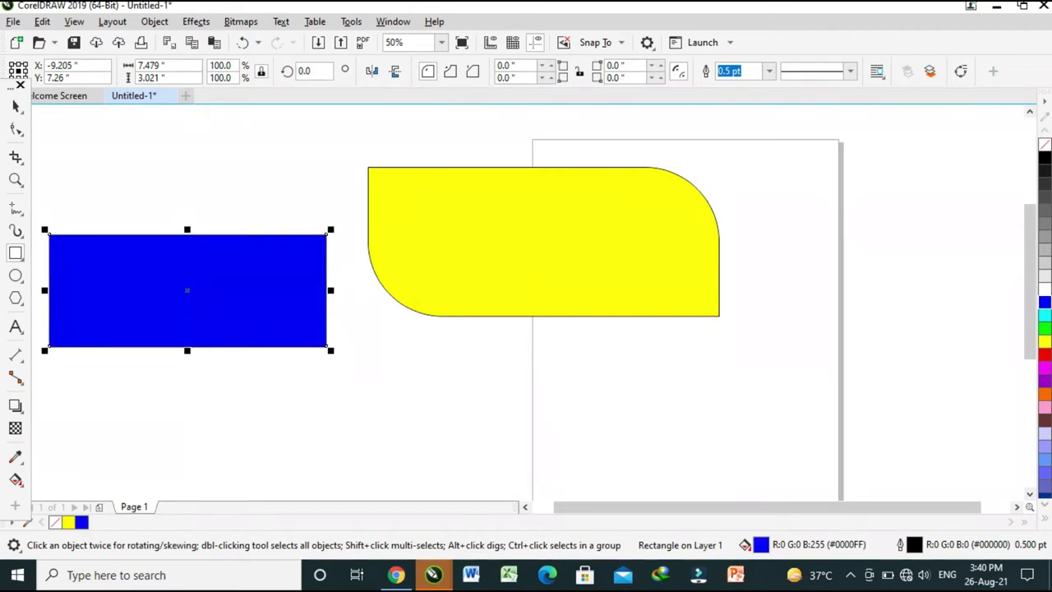
- Round off the blue rectangle's top-right corner with the Smooth tool, using the 1.62-inch nib
{"action": "left_click", "coordinate": [16, 129]}
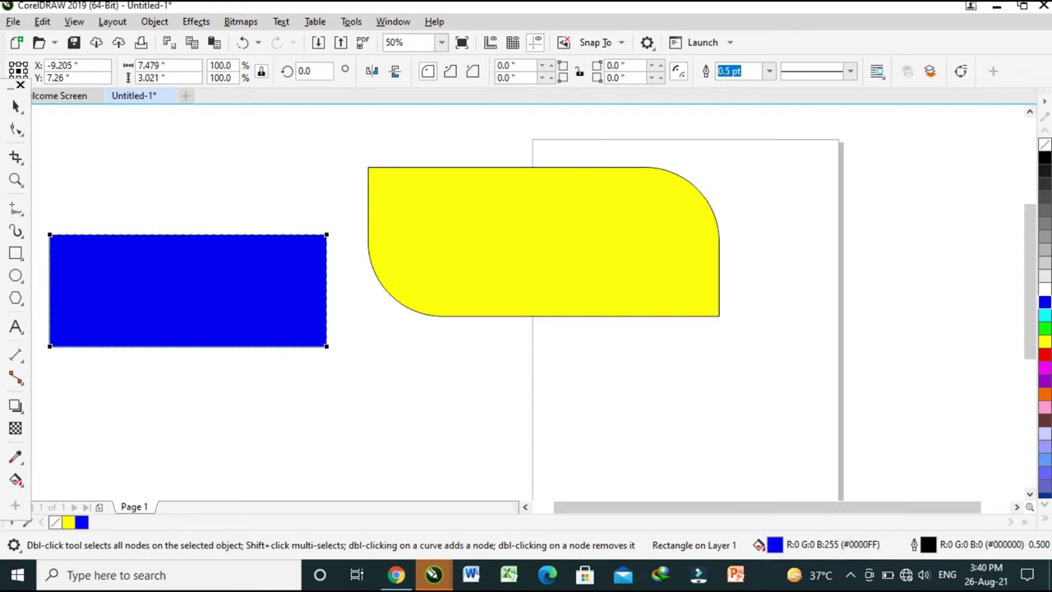
{"action": "left_click", "coordinate": [20, 134]}
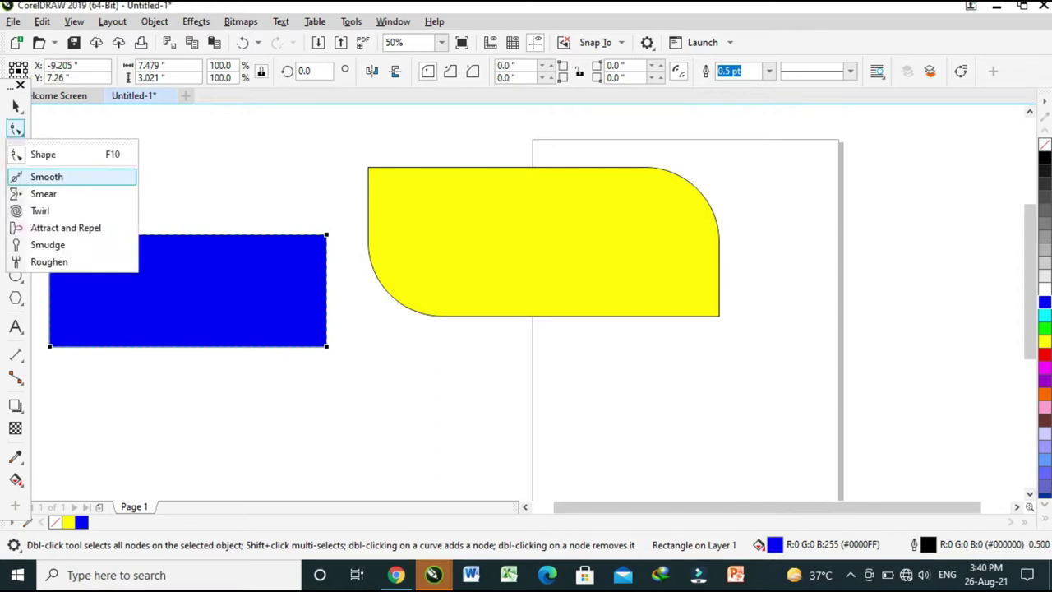
{"action": "left_click", "coordinate": [47, 177]}
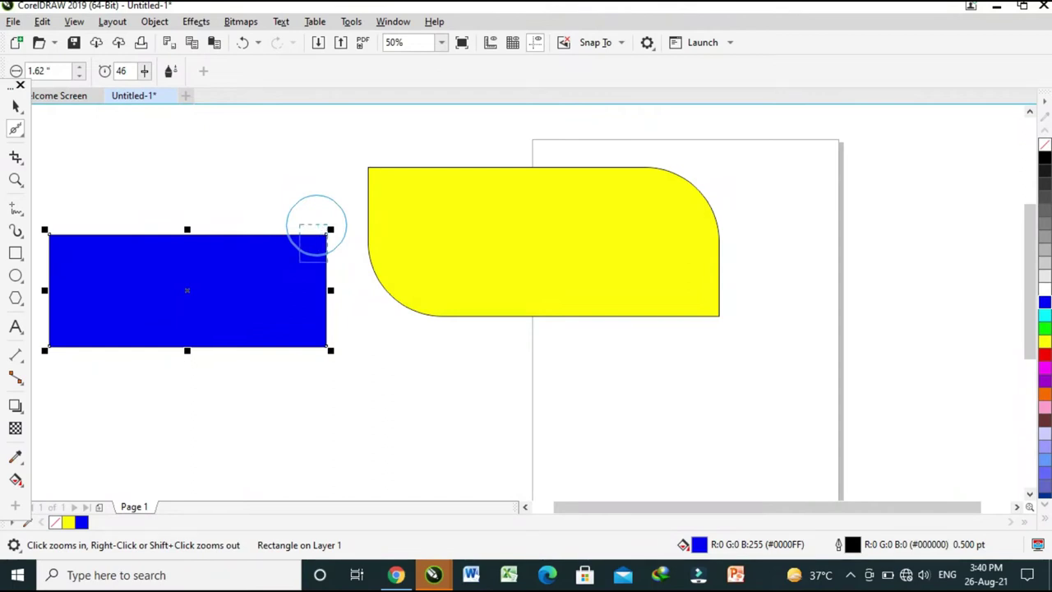
{"action": "scroll", "coordinate": [317, 226], "scroll_direction": "up", "scroll_amount": 5}
{"action": "mouse_move", "coordinate": [642, 205]}
{"action": "left_mouse_down"}
{"action": "mouse_move", "coordinate": [496, 271]}
{"action": "mouse_move", "coordinate": [636, 224]}
{"action": "mouse_move", "coordinate": [595, 252]}
{"action": "mouse_move", "coordinate": [630, 243]}
{"action": "mouse_move", "coordinate": [615, 235]}
{"action": "mouse_move", "coordinate": [545, 302]}
{"action": "mouse_move", "coordinate": [593, 218]}
{"action": "mouse_move", "coordinate": [505, 280]}
{"action": "mouse_move", "coordinate": [590, 235]}
{"action": "mouse_move", "coordinate": [579, 259]}
{"action": "mouse_move", "coordinate": [575, 203]}
{"action": "mouse_move", "coordinate": [560, 222]}
{"action": "mouse_move", "coordinate": [526, 198]}
{"action": "left_mouse_up"}
{"action": "left_click", "coordinate": [527, 245]}
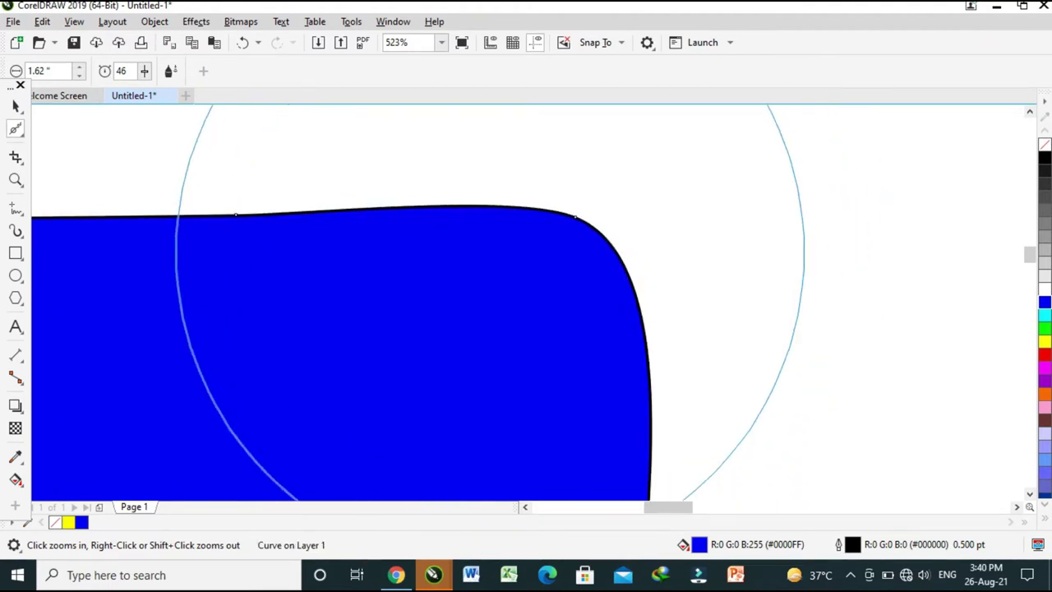
{"action": "left_click", "coordinate": [464, 208]}
{"action": "left_click_drag", "start_coordinate": [612, 246], "coordinate": [564, 276]}
{"action": "left_click_drag", "start_coordinate": [602, 243], "coordinate": [410, 398]}
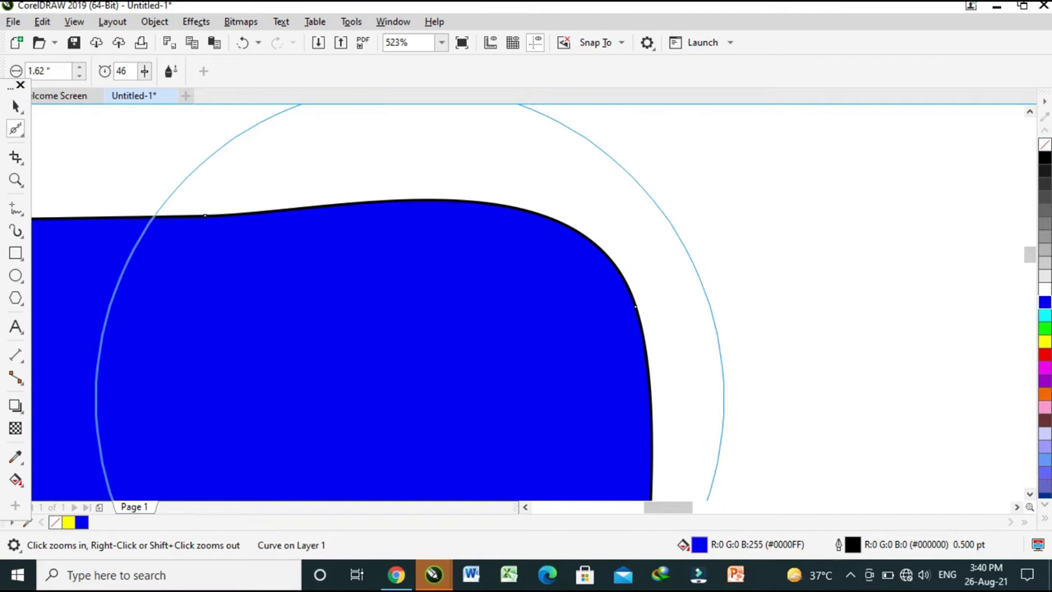
- Draw a rectangle about 6.2 by 3.8 inches above the blue shape and fill it green
{"action": "scroll", "coordinate": [410, 400], "scroll_direction": "down", "scroll_amount": 10}
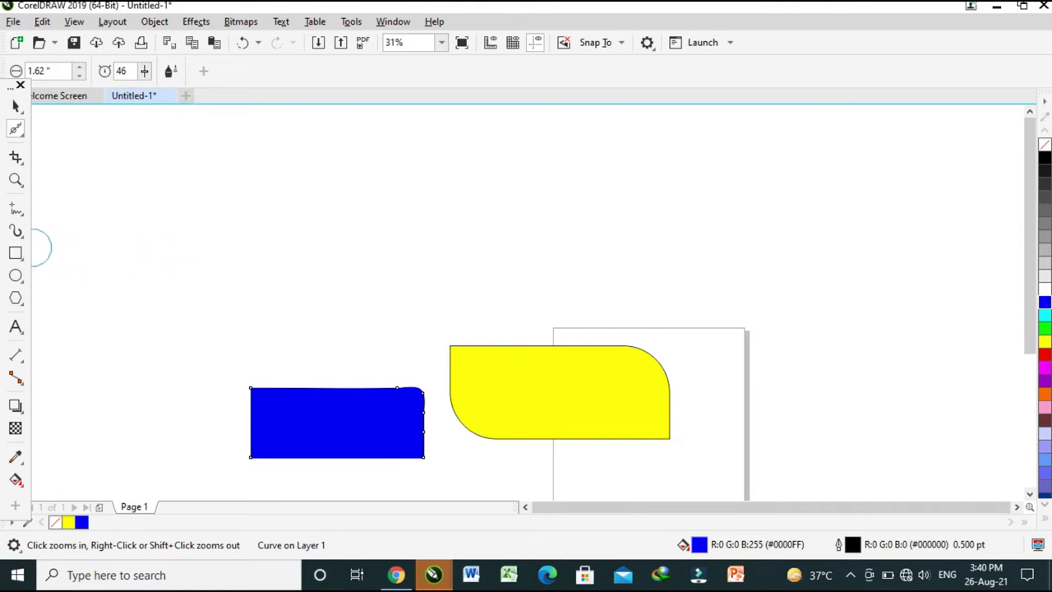
{"action": "left_click", "coordinate": [16, 253]}
{"action": "left_click_drag", "start_coordinate": [253, 193], "coordinate": [396, 280]}
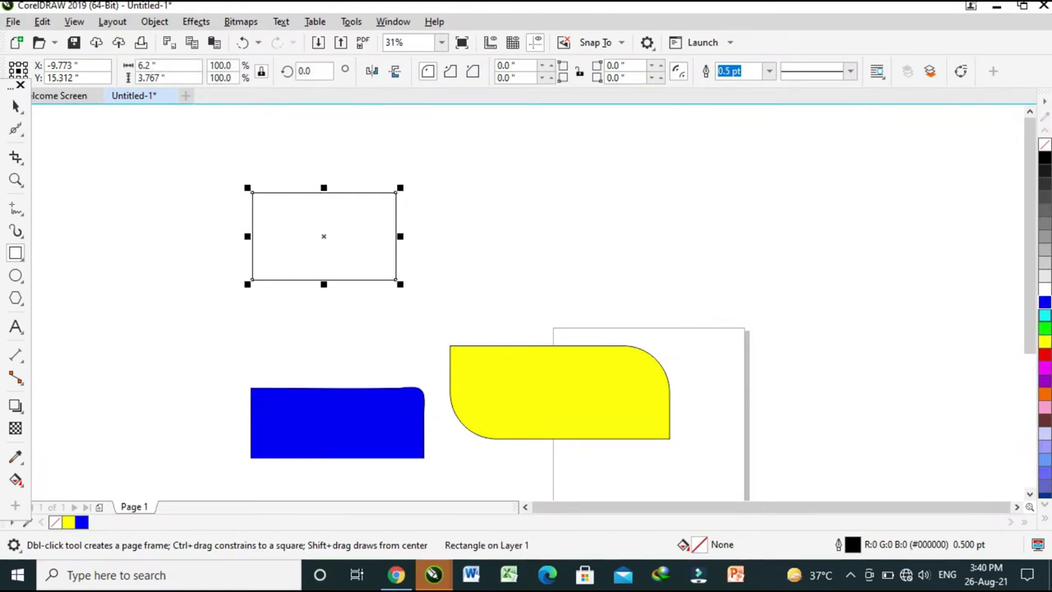
{"action": "left_click", "coordinate": [1045, 328]}
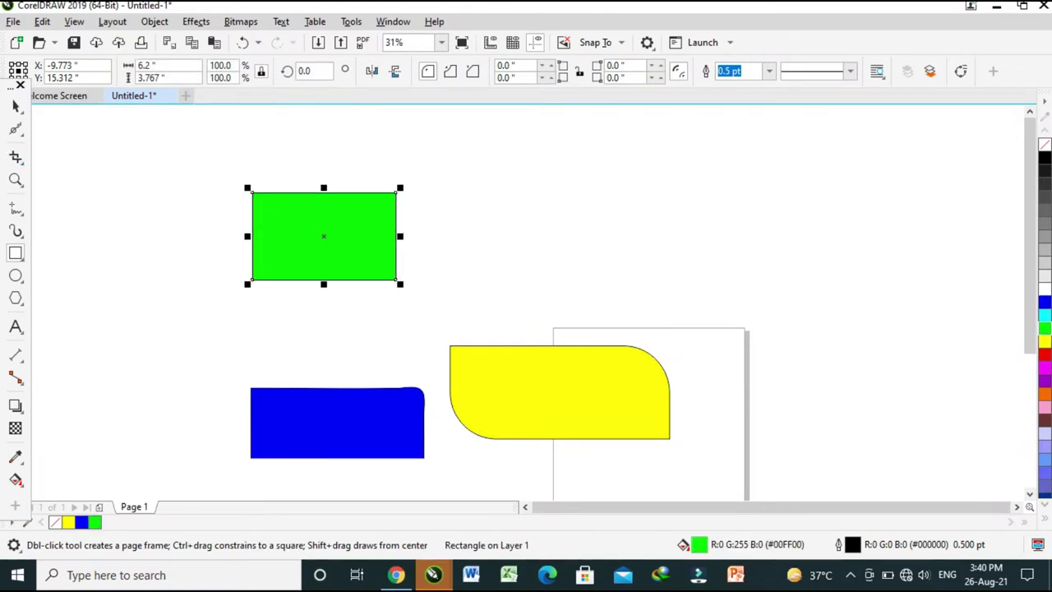
- Smear the green rectangle's top and left edges inward with smooth smear, and its right edge inward with pointy smear
{"action": "left_click", "coordinate": [16, 129]}
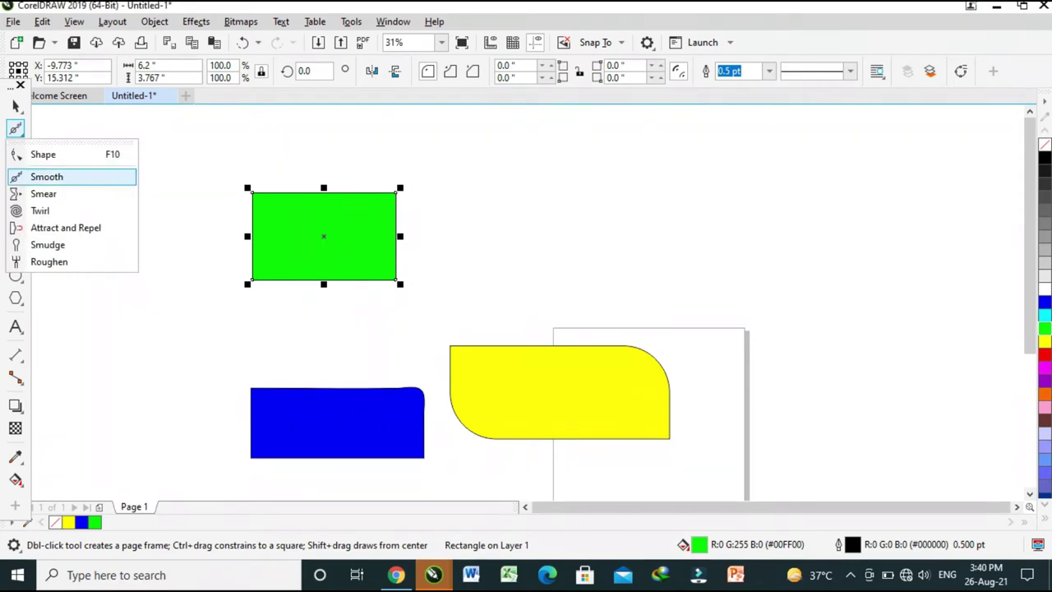
{"action": "left_click", "coordinate": [44, 193]}
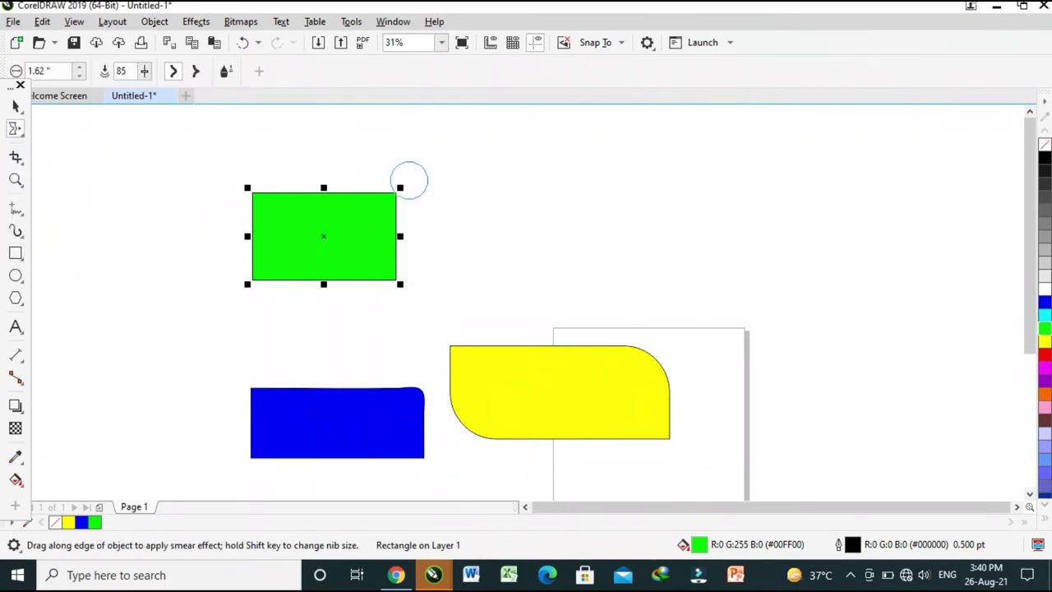
{"action": "mouse_move", "coordinate": [393, 193]}
{"action": "left_mouse_down"}
{"action": "mouse_move", "coordinate": [356, 205]}
{"action": "mouse_move", "coordinate": [306, 282]}
{"action": "left_mouse_up"}
{"action": "left_click_drag", "start_coordinate": [403, 155], "coordinate": [423, 212]}
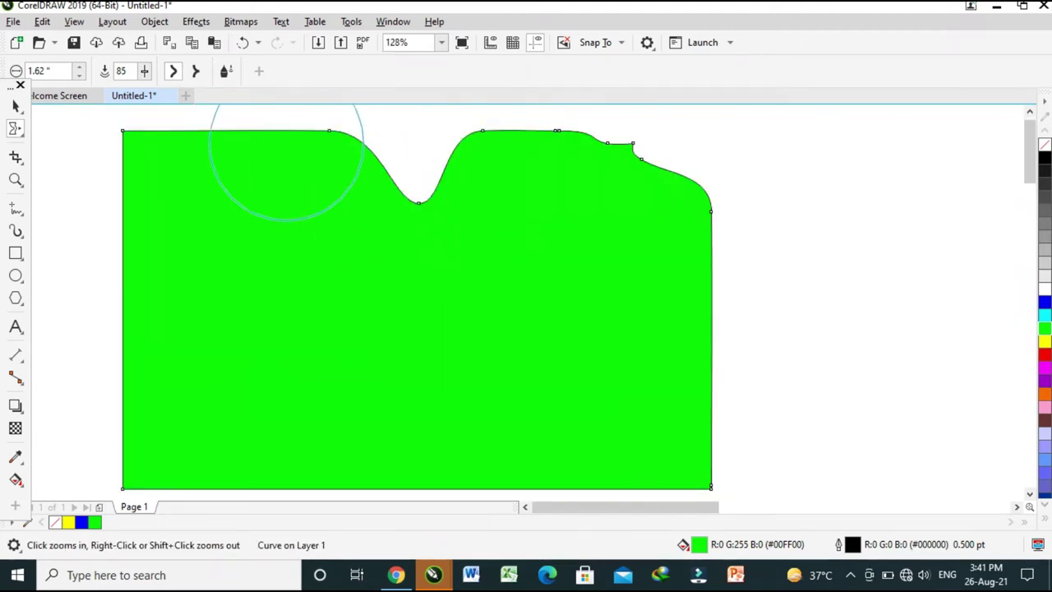
{"action": "left_click_drag", "start_coordinate": [270, 141], "coordinate": [276, 316]}
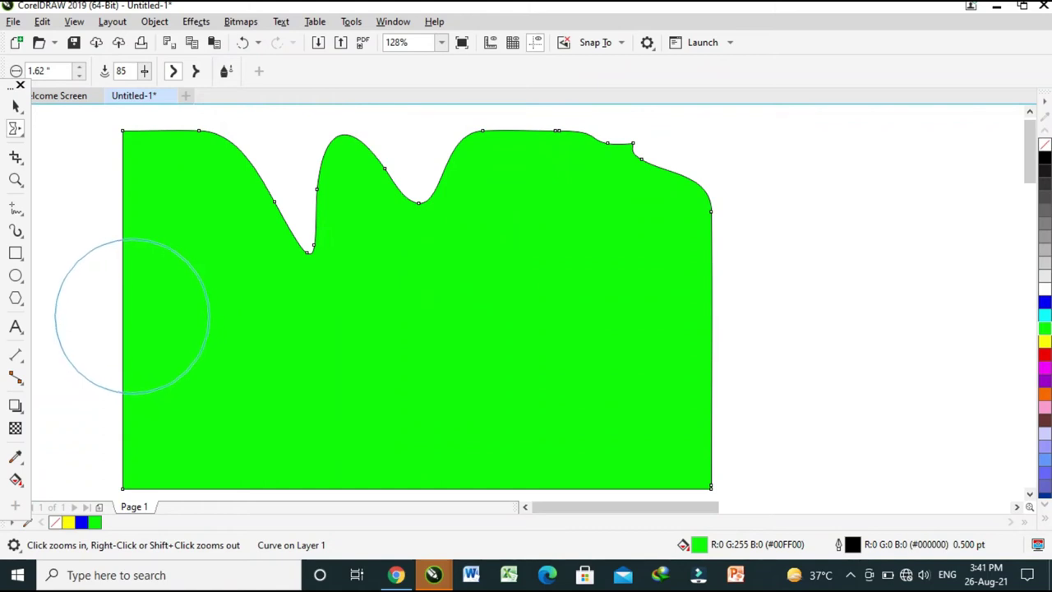
{"action": "left_click_drag", "start_coordinate": [136, 317], "coordinate": [201, 317]}
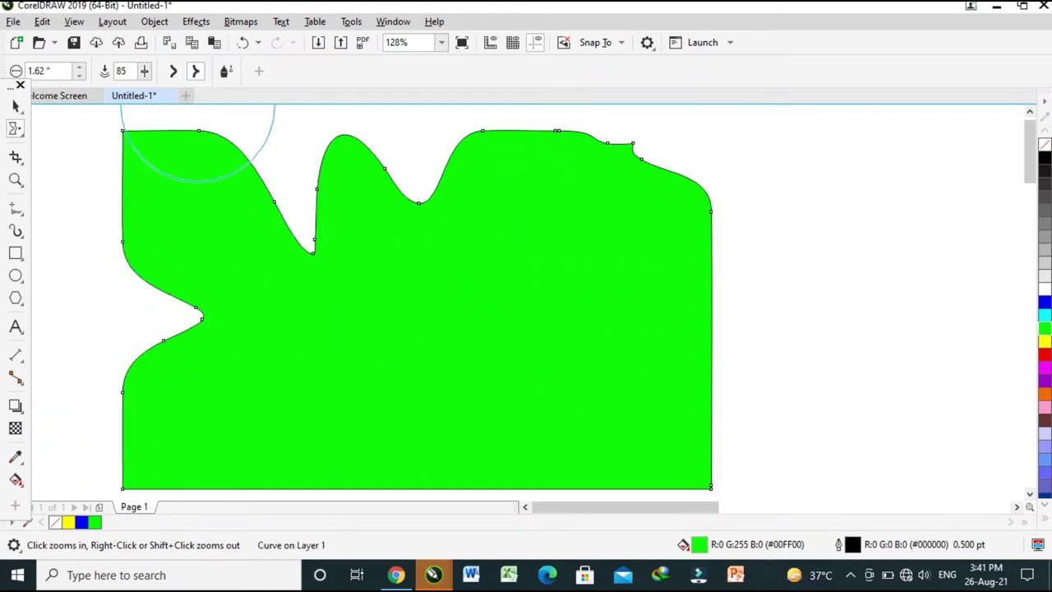
{"action": "left_click_drag", "start_coordinate": [706, 217], "coordinate": [672, 238]}
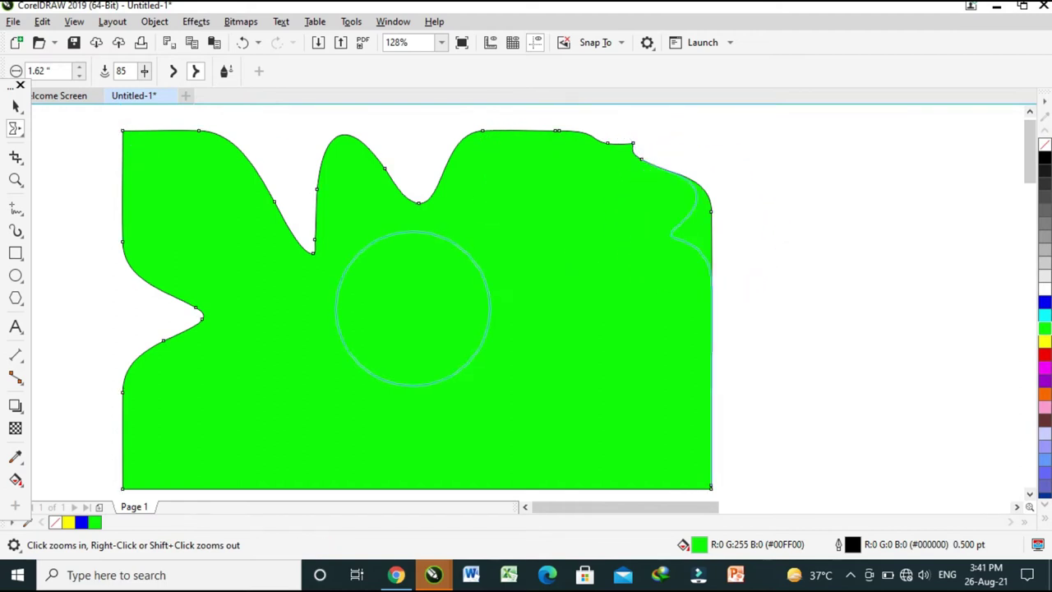
{"action": "left_click_drag", "start_coordinate": [721, 327], "coordinate": [633, 321]}
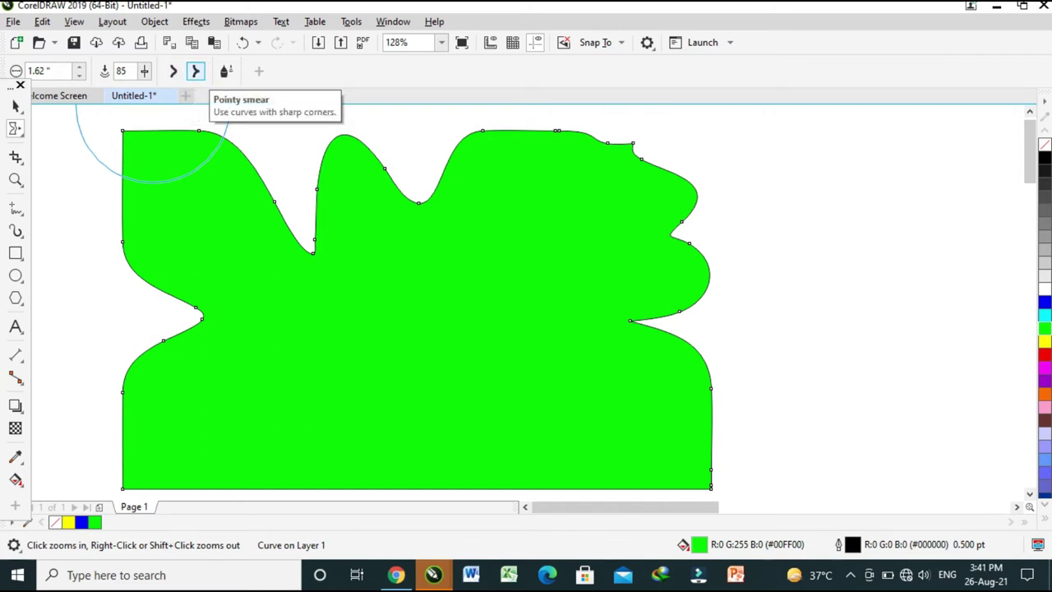
- Set the Smear nib size to 1.0 inch and deepen the green shape's right-hand notch in the top edge
{"action": "left_click", "coordinate": [48, 71]}
{"action": "type", "text": "1.0"}
{"action": "key", "text": "Return"}
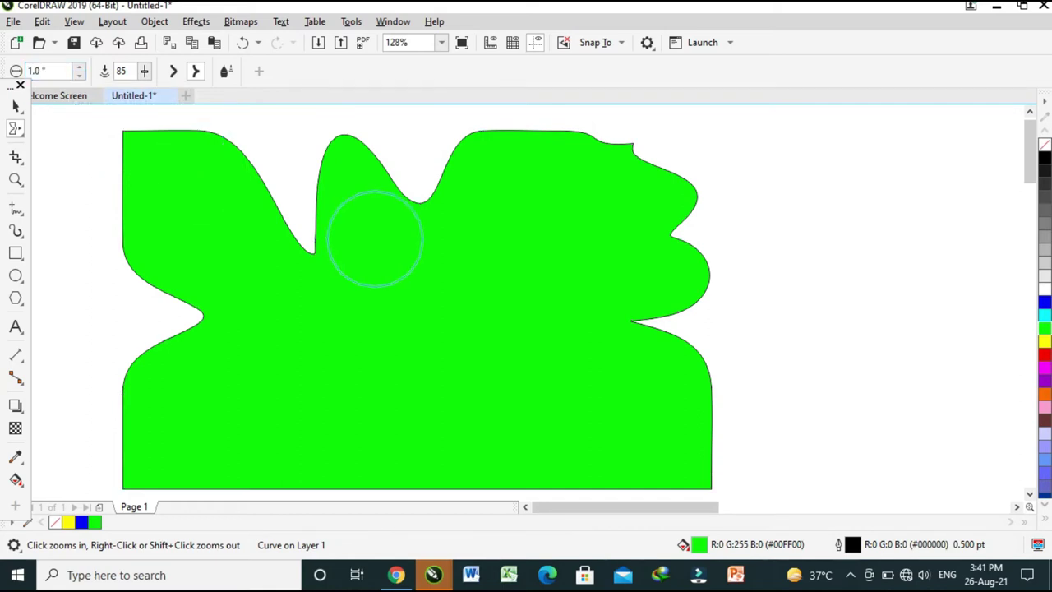
{"action": "left_click_drag", "start_coordinate": [430, 189], "coordinate": [438, 229]}
- Set the Smear nib size to 2.0 inches and push in the green shape's upper left edge and nearby top notch
{"action": "left_click", "coordinate": [50, 70]}
{"action": "type", "text": "2"}
{"action": "key", "text": "Return"}
{"action": "left_click_drag", "start_coordinate": [143, 195], "coordinate": [312, 263]}
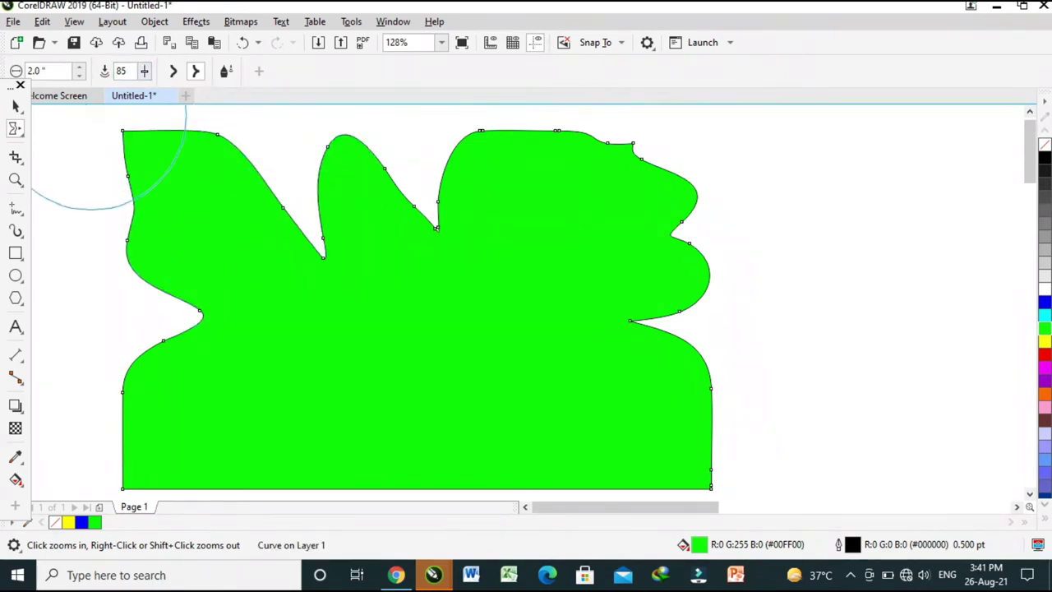
{"action": "scroll", "coordinate": [500, 179], "scroll_direction": "down", "scroll_amount": 2}
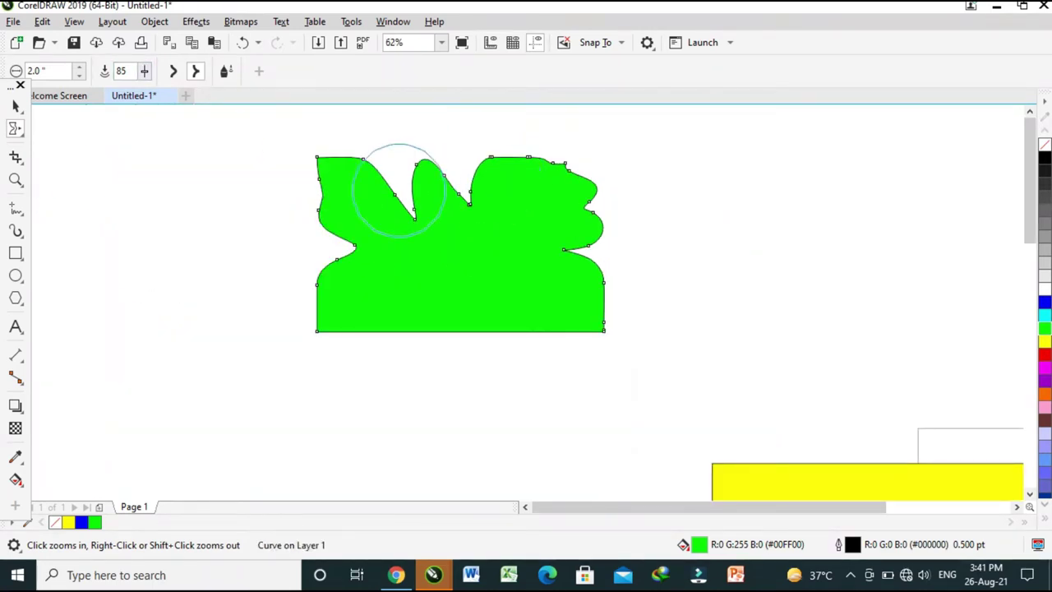
- Draw a rectangle about 5.2 by 3.7 inches beside the green shape, above the yellow one, and fill it blue
{"action": "left_click", "coordinate": [21, 132]}
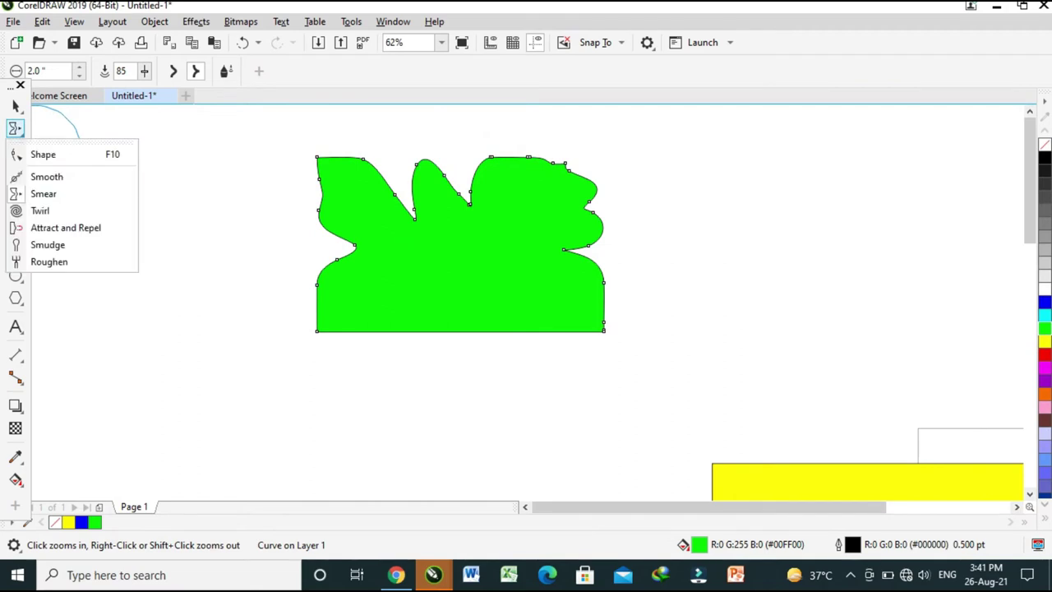
{"action": "left_click", "coordinate": [49, 210]}
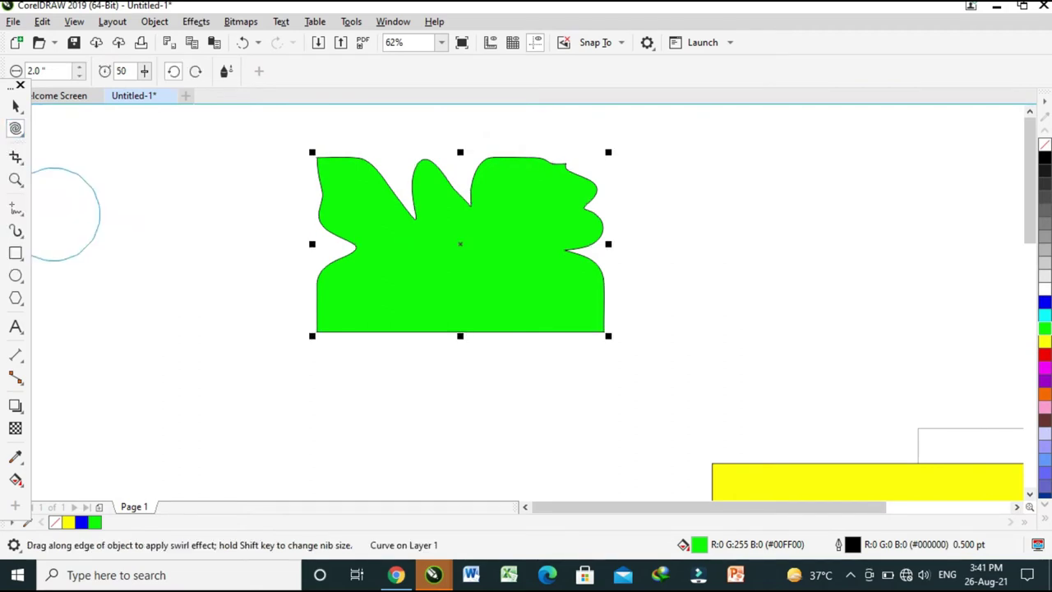
{"action": "left_click", "coordinate": [16, 254]}
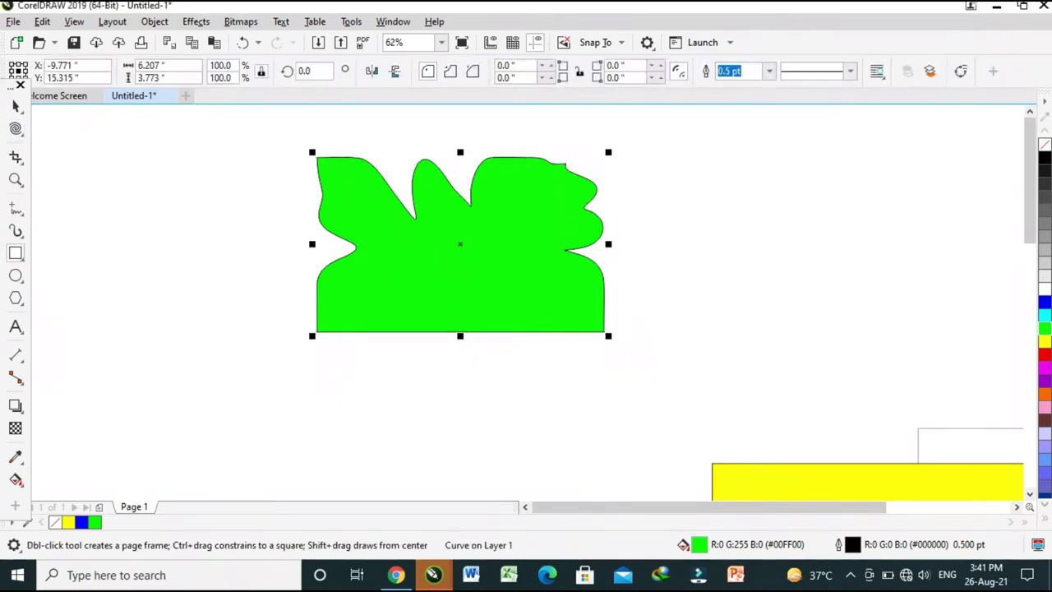
{"action": "left_click_drag", "start_coordinate": [951, 177], "coordinate": [708, 346]}
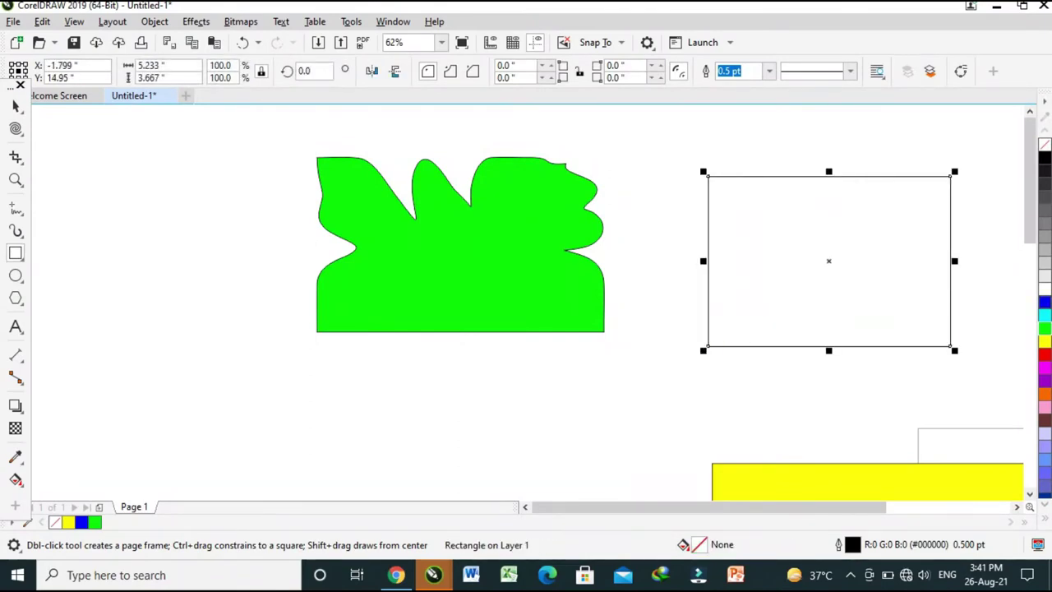
{"action": "left_click", "coordinate": [1045, 303]}
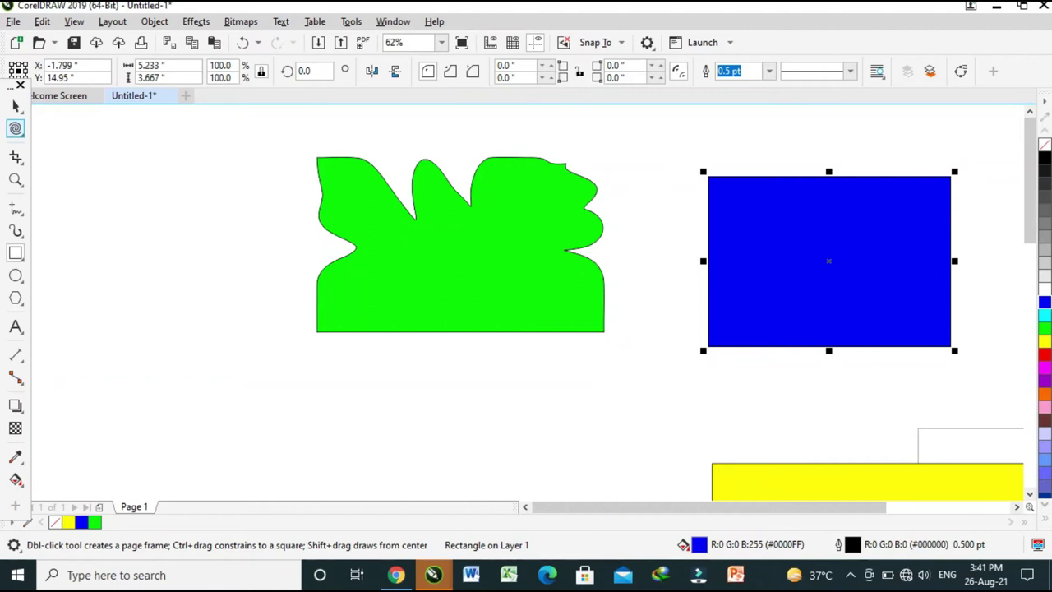
- Twirl all four corners of the blue rectangle into spirals with a 2.0-inch nib and rate 50
{"action": "left_click", "coordinate": [16, 128]}
{"action": "left_click", "coordinate": [37, 209]}
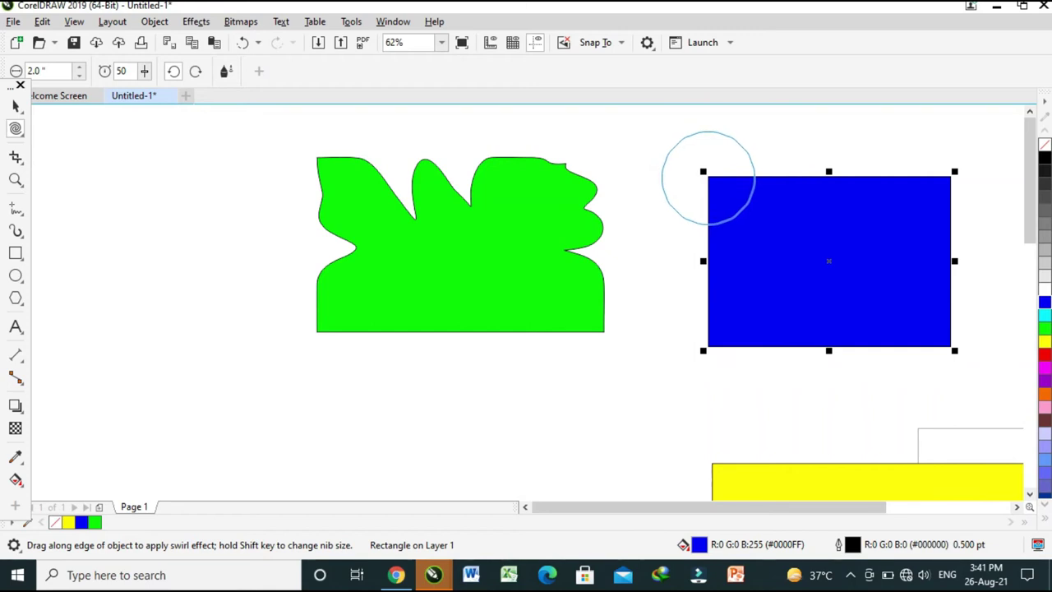
{"action": "left_click_drag", "start_coordinate": [708, 177], "coordinate": [707, 176]}
{"action": "left_click_drag", "start_coordinate": [949, 178], "coordinate": [950, 179]}
{"action": "left_click_drag", "start_coordinate": [949, 337], "coordinate": [951, 335]}
{"action": "left_click_drag", "start_coordinate": [718, 339], "coordinate": [721, 340]}
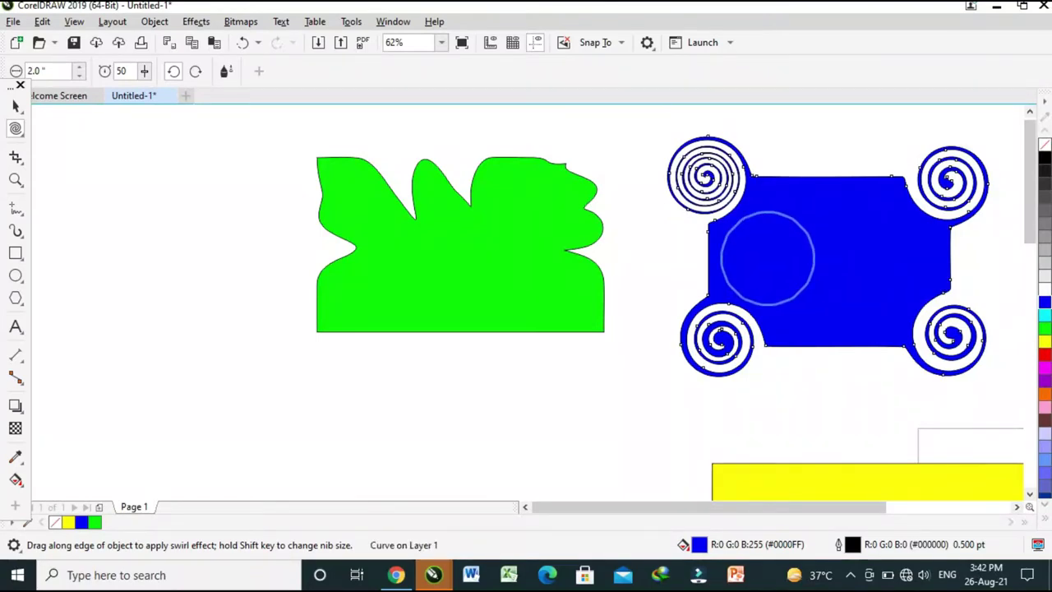
- Twirl the middle of the blue shape's left edge and distort its top, bottom and right edges with swirls
{"action": "left_click_drag", "start_coordinate": [712, 257], "coordinate": [695, 261]}
{"action": "mouse_move", "coordinate": [829, 173]}
{"action": "left_mouse_down"}
{"action": "mouse_move", "coordinate": [810, 164]}
{"action": "mouse_move", "coordinate": [857, 176]}
{"action": "left_mouse_up"}
{"action": "mouse_move", "coordinate": [880, 349]}
{"action": "left_mouse_down"}
{"action": "mouse_move", "coordinate": [858, 325]}
{"action": "mouse_move", "coordinate": [820, 318]}
{"action": "mouse_move", "coordinate": [811, 350]}
{"action": "mouse_move", "coordinate": [819, 358]}
{"action": "mouse_move", "coordinate": [856, 361]}
{"action": "mouse_move", "coordinate": [866, 328]}
{"action": "mouse_move", "coordinate": [814, 313]}
{"action": "mouse_move", "coordinate": [798, 342]}
{"action": "mouse_move", "coordinate": [808, 362]}
{"action": "mouse_move", "coordinate": [866, 365]}
{"action": "mouse_move", "coordinate": [891, 333]}
{"action": "mouse_move", "coordinate": [849, 325]}
{"action": "mouse_move", "coordinate": [853, 345]}
{"action": "mouse_move", "coordinate": [800, 345]}
{"action": "mouse_move", "coordinate": [796, 325]}
{"action": "mouse_move", "coordinate": [825, 292]}
{"action": "mouse_move", "coordinate": [883, 259]}
{"action": "mouse_move", "coordinate": [960, 260]}
{"action": "left_mouse_up"}
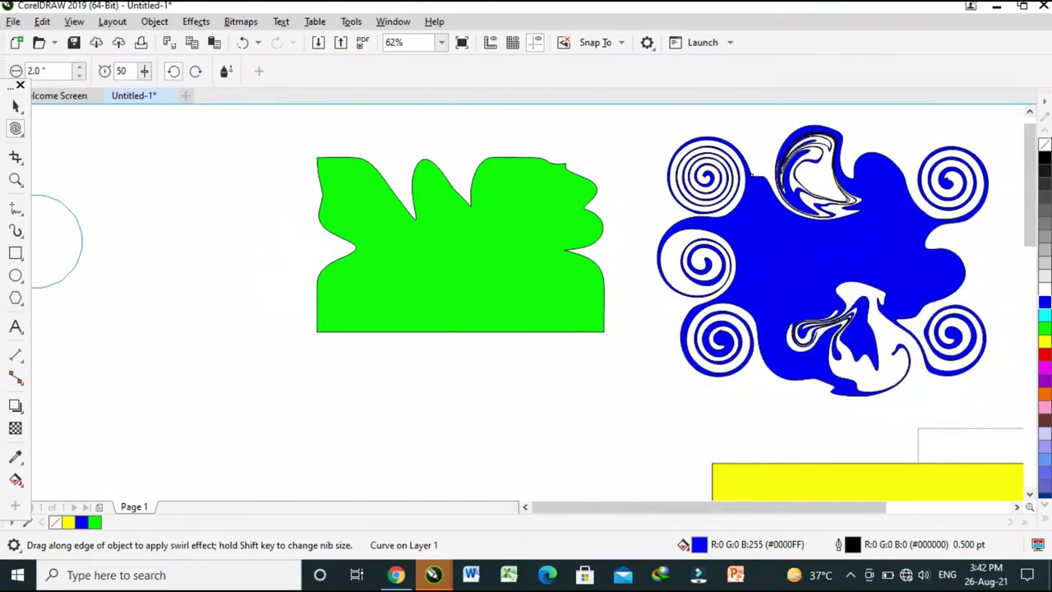
- Draw a rectangle about 4.6 by 3.2 inches at the lower left of the green shape and fill it yellow
{"action": "left_click", "coordinate": [15, 253]}
{"action": "left_click_drag", "start_coordinate": [84, 318], "coordinate": [298, 469]}
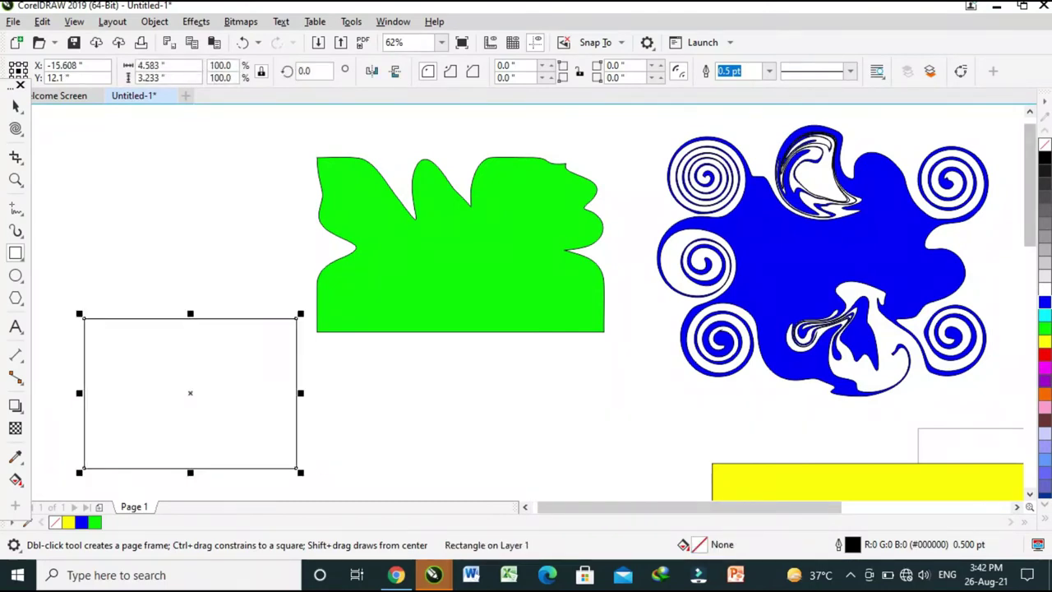
{"action": "left_click", "coordinate": [1045, 339]}
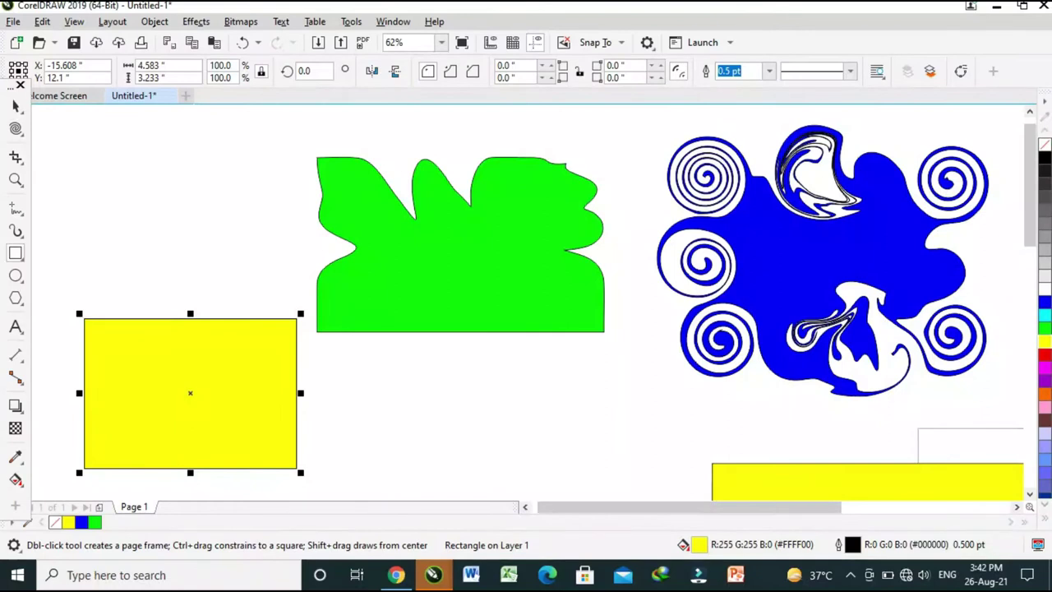
- Use Attract and Repel to bulge the new yellow rectangle's top and right edges outward and pull notches into its top, right and bottom edges
{"action": "left_click", "coordinate": [16, 128]}
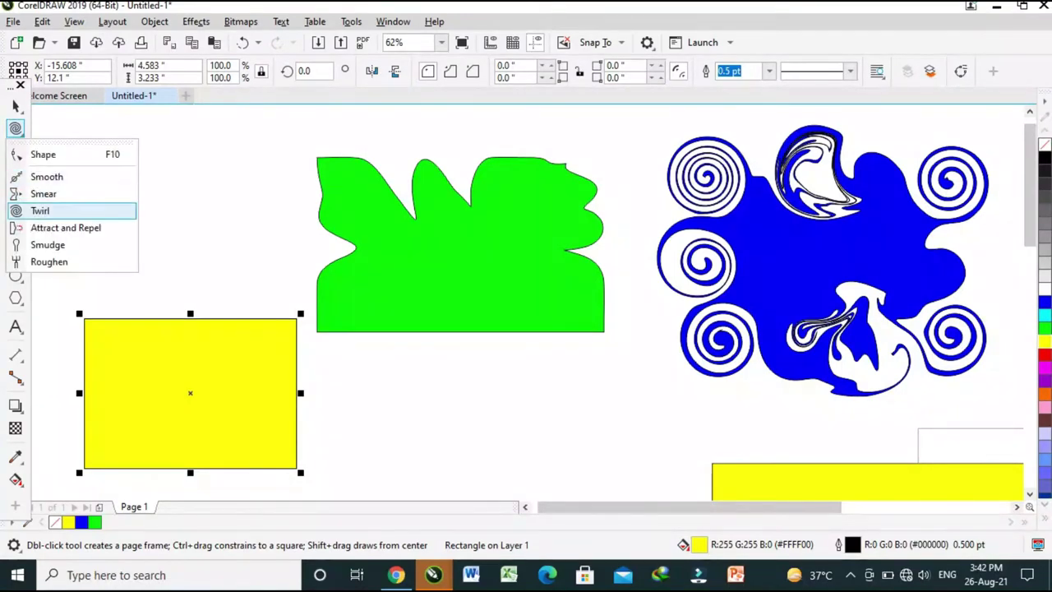
{"action": "left_click", "coordinate": [66, 227]}
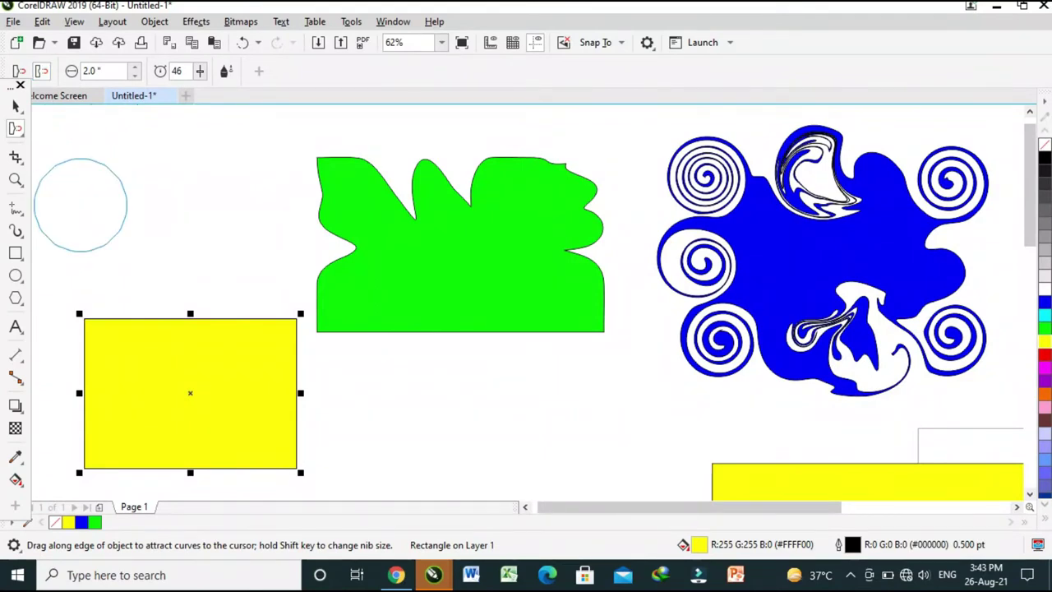
{"action": "mouse_move", "coordinate": [153, 305]}
{"action": "left_mouse_down"}
{"action": "mouse_move", "coordinate": [171, 354]}
{"action": "mouse_move", "coordinate": [219, 318]}
{"action": "mouse_move", "coordinate": [225, 388]}
{"action": "mouse_move", "coordinate": [266, 277]}
{"action": "mouse_move", "coordinate": [274, 366]}
{"action": "mouse_move", "coordinate": [305, 399]}
{"action": "mouse_move", "coordinate": [298, 419]}
{"action": "mouse_move", "coordinate": [203, 428]}
{"action": "mouse_move", "coordinate": [272, 427]}
{"action": "mouse_move", "coordinate": [303, 453]}
{"action": "mouse_move", "coordinate": [344, 458]}
{"action": "left_mouse_up"}
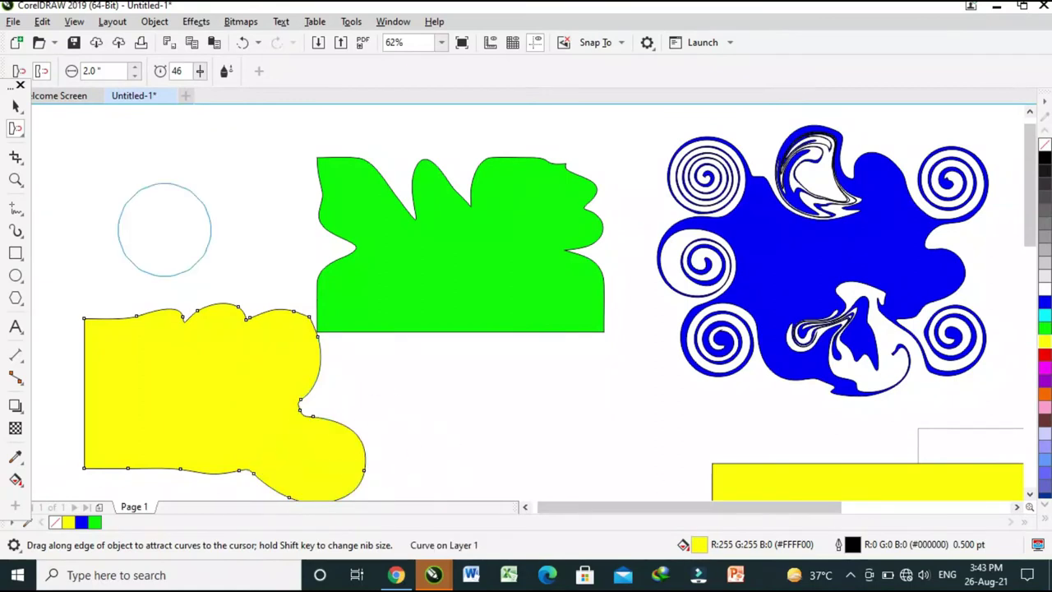
{"action": "mouse_move", "coordinate": [263, 416]}
{"action": "left_mouse_down"}
{"action": "mouse_move", "coordinate": [312, 416]}
{"action": "mouse_move", "coordinate": [305, 403]}
{"action": "mouse_move", "coordinate": [211, 402]}
{"action": "mouse_move", "coordinate": [263, 353]}
{"action": "mouse_move", "coordinate": [263, 324]}
{"action": "mouse_move", "coordinate": [245, 415]}
{"action": "mouse_move", "coordinate": [189, 298]}
{"action": "mouse_move", "coordinate": [205, 396]}
{"action": "mouse_move", "coordinate": [134, 305]}
{"action": "mouse_move", "coordinate": [140, 383]}
{"action": "mouse_move", "coordinate": [112, 318]}
{"action": "mouse_move", "coordinate": [195, 441]}
{"action": "mouse_move", "coordinate": [134, 376]}
{"action": "left_mouse_up"}
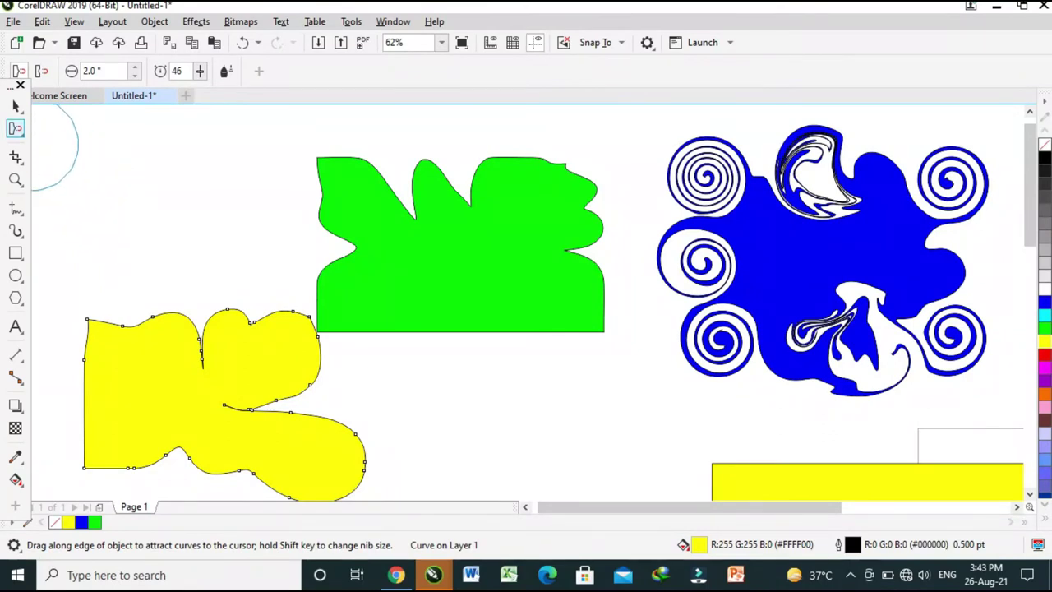
{"action": "left_click", "coordinate": [15, 129]}
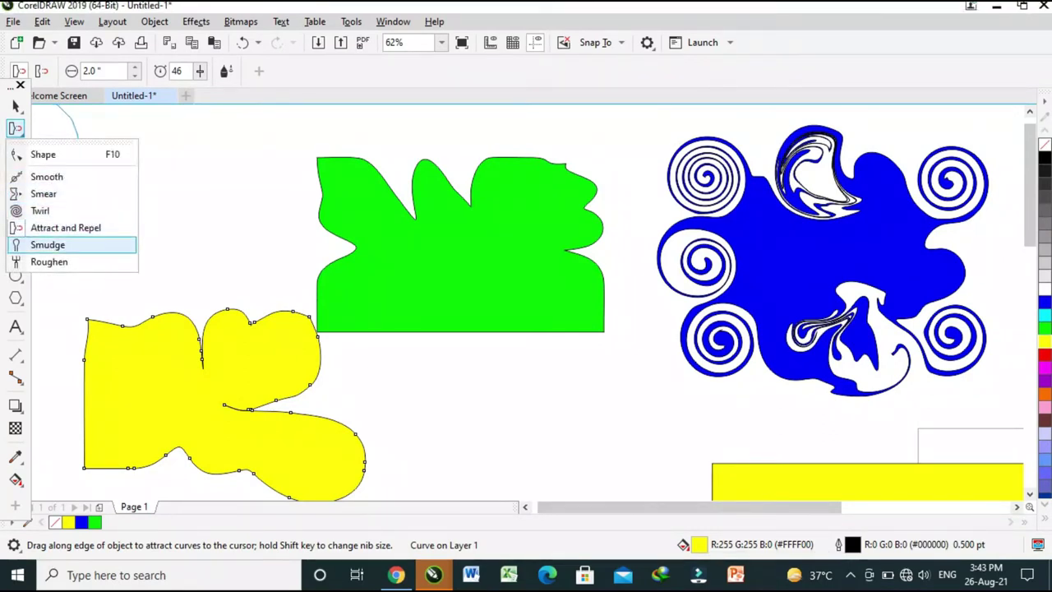
{"action": "left_click", "coordinate": [153, 237]}
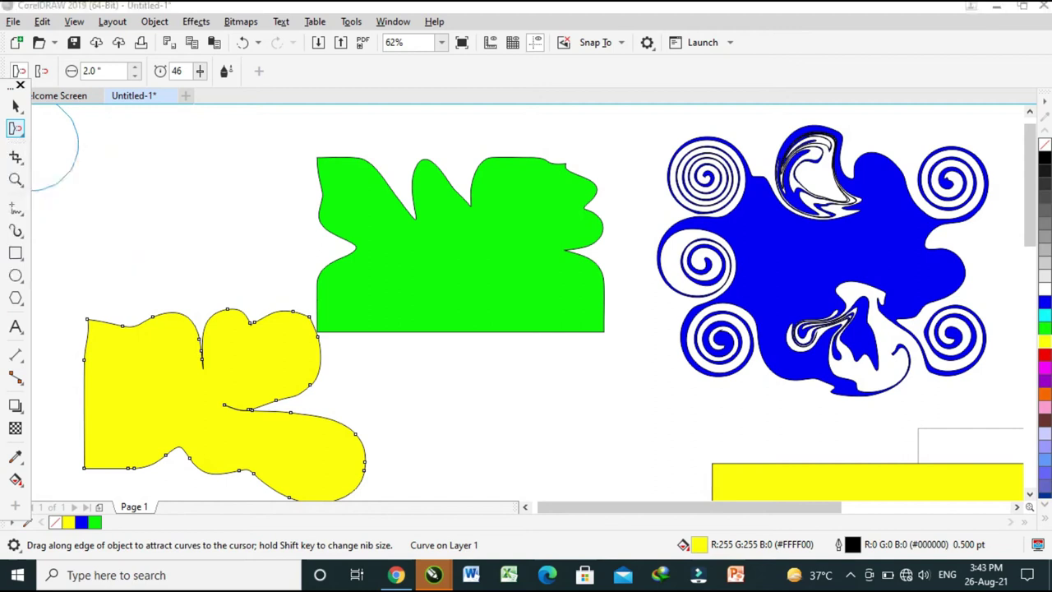
{"action": "left_click", "coordinate": [91, 232]}
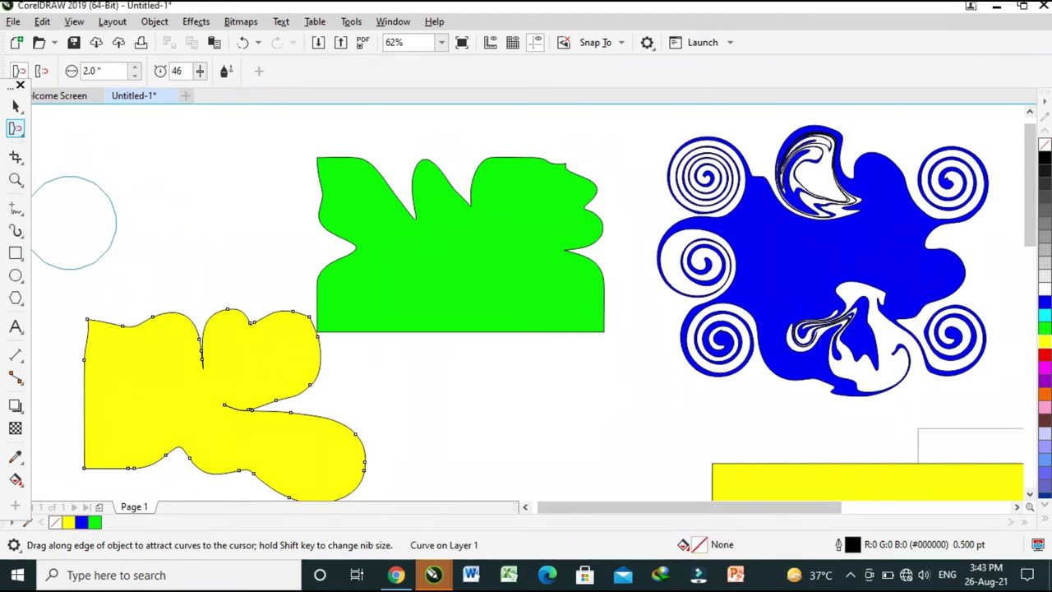
{"action": "left_click", "coordinate": [15, 128]}
{"action": "key", "text": "Escape"}
{"action": "key", "text": "Escape"}
- Smudge two long thin strands outward from the green shape's left edge with a 0.05-inch nib
{"action": "left_click", "coordinate": [16, 128]}
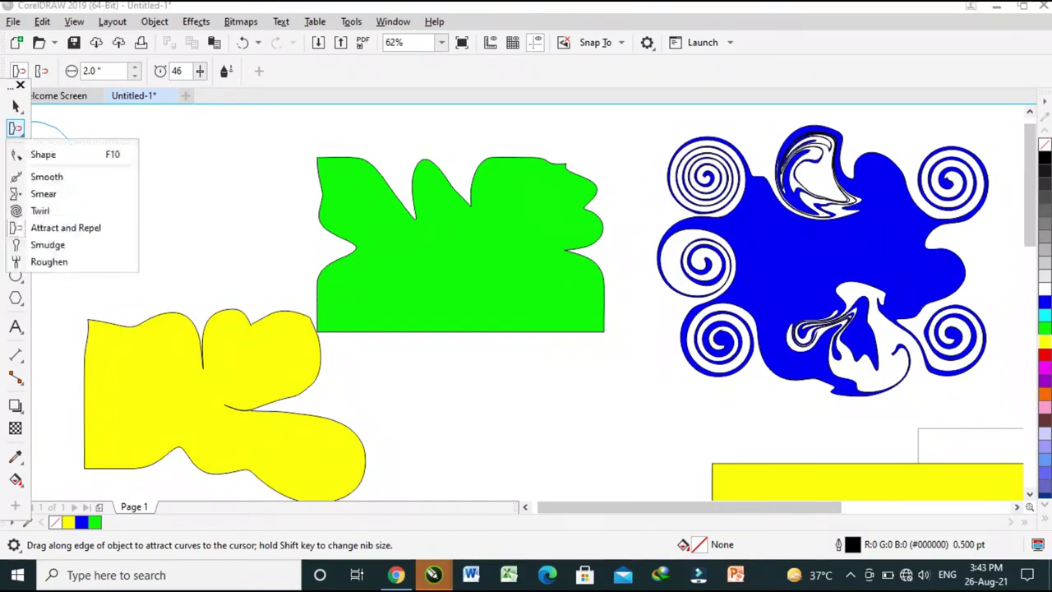
{"action": "left_click", "coordinate": [48, 244]}
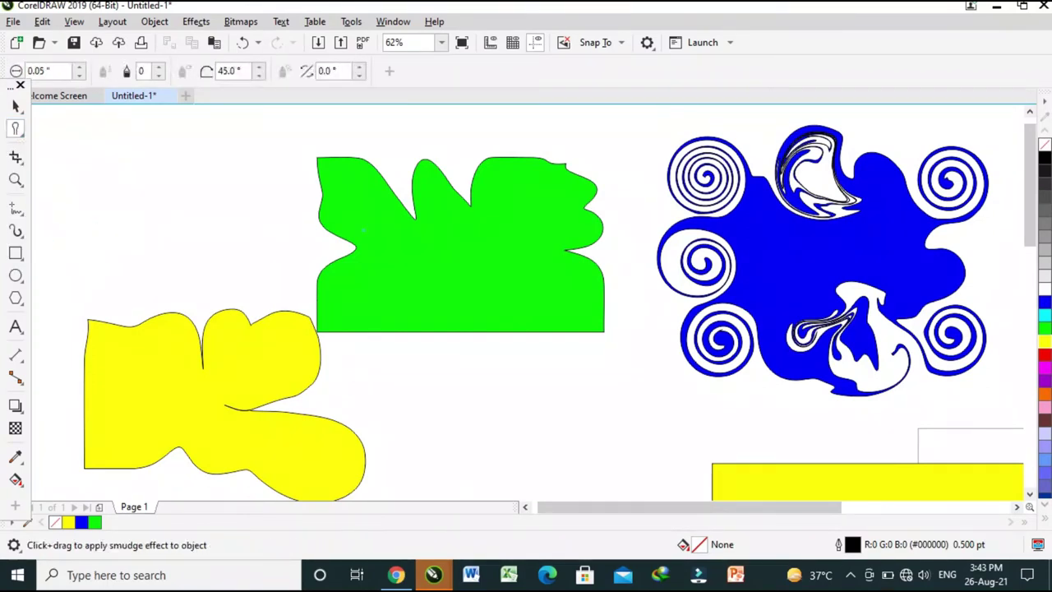
{"action": "left_click", "coordinate": [364, 226]}
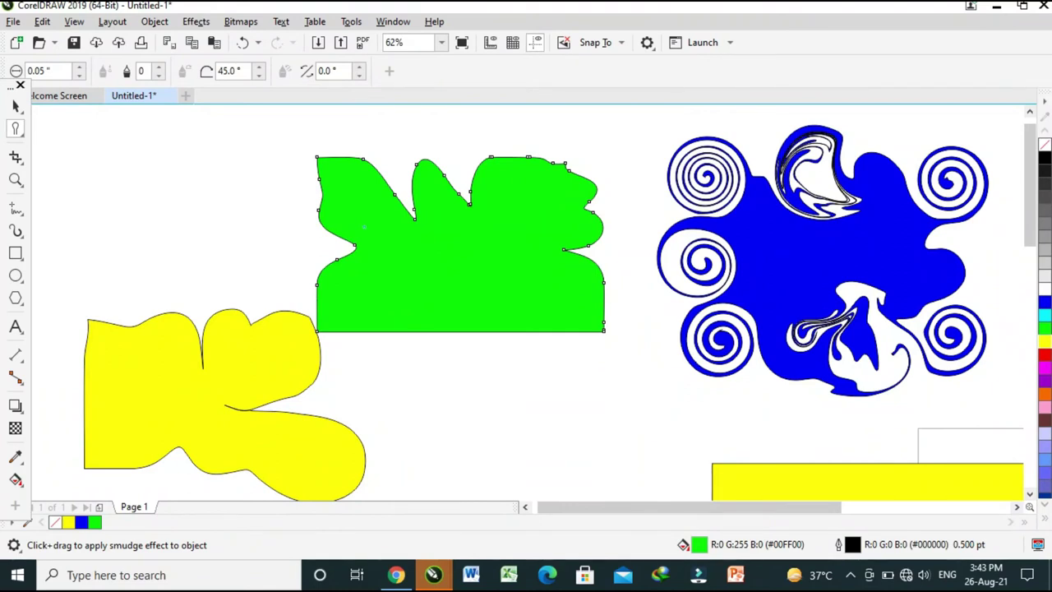
{"action": "left_click_drag", "start_coordinate": [340, 212], "coordinate": [226, 180]}
{"action": "left_click_drag", "start_coordinate": [344, 239], "coordinate": [168, 232]}
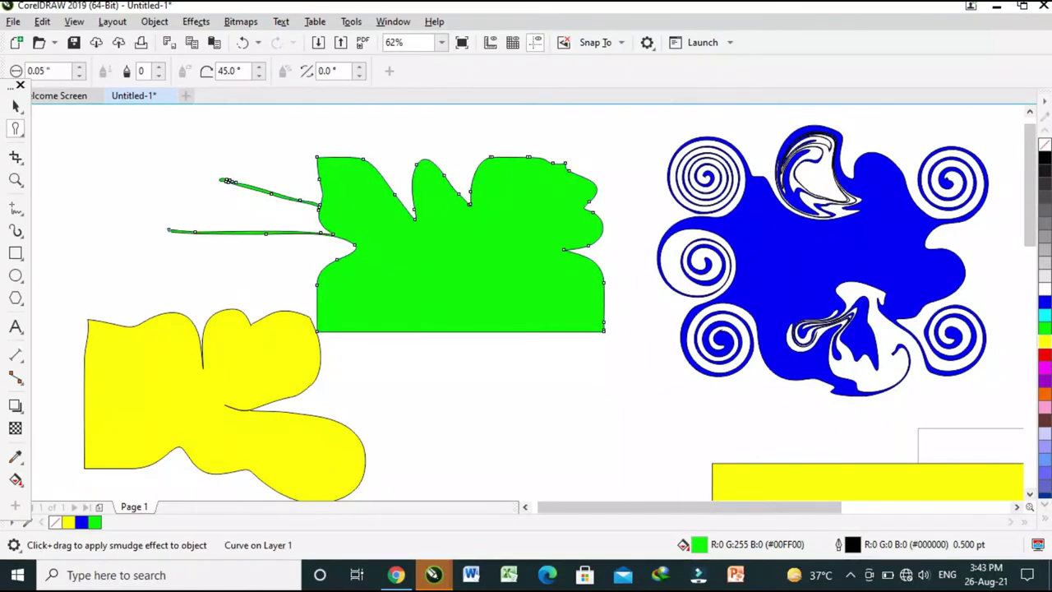
- Smudge six thin strands downward from the green shape's bottom edge and set the Smudge dryness to -4
{"action": "left_click_drag", "start_coordinate": [395, 331], "coordinate": [413, 401]}
{"action": "left_click_drag", "start_coordinate": [450, 330], "coordinate": [522, 435]}
{"action": "left_click_drag", "start_coordinate": [488, 331], "coordinate": [567, 421]}
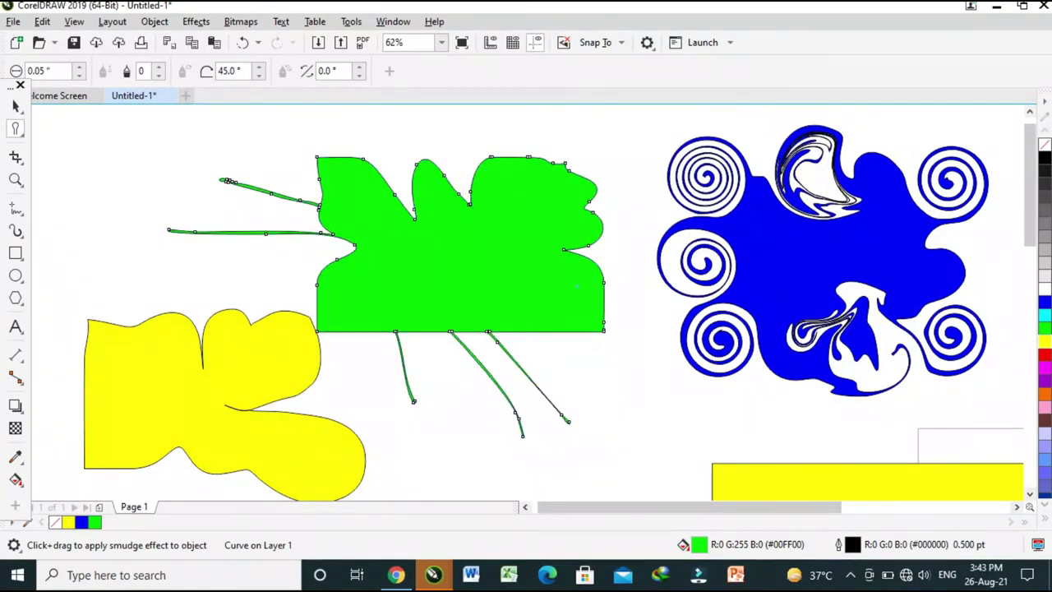
{"action": "left_click_drag", "start_coordinate": [585, 331], "coordinate": [623, 424]}
{"action": "left_click_drag", "start_coordinate": [549, 331], "coordinate": [579, 427]}
{"action": "left_click_drag", "start_coordinate": [365, 331], "coordinate": [338, 392]}
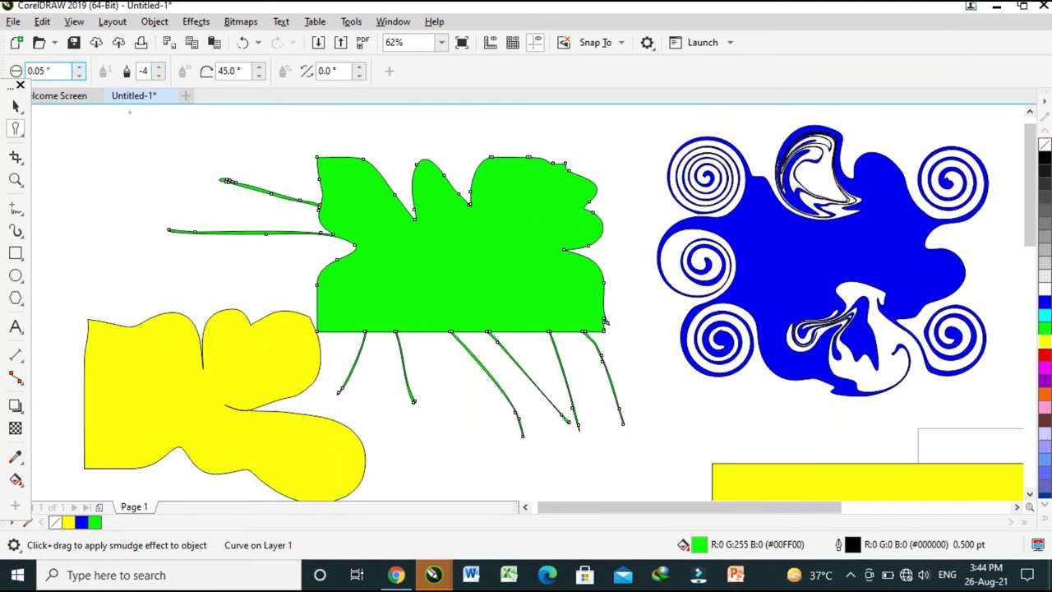
{"action": "key", "text": "Return"}
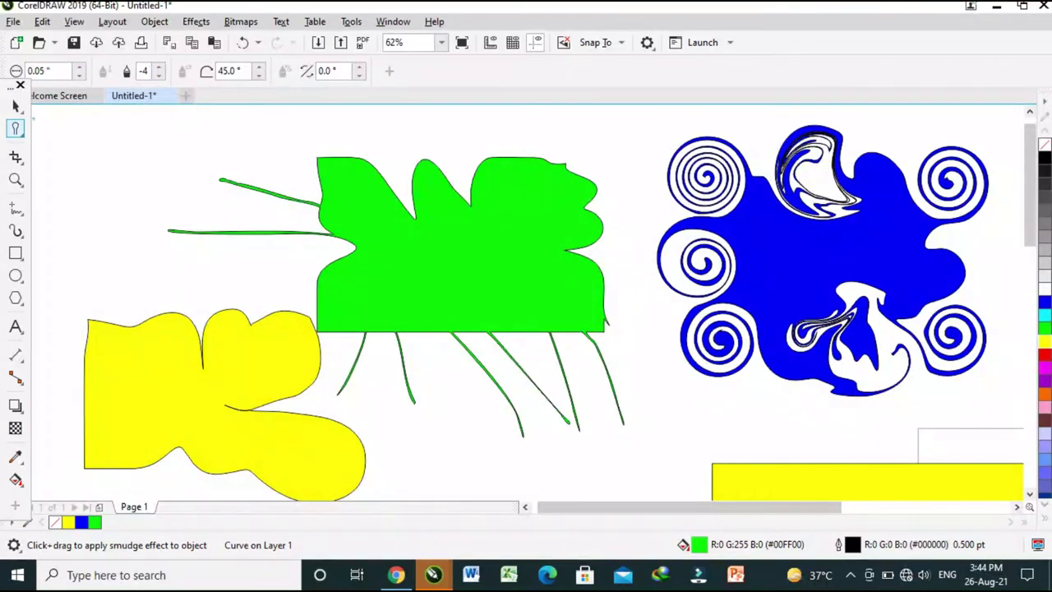
- Draw a rectangle about 2.1 by 1.4 inches to the left of the green shape and fill it blue
{"action": "key", "text": "F6"}
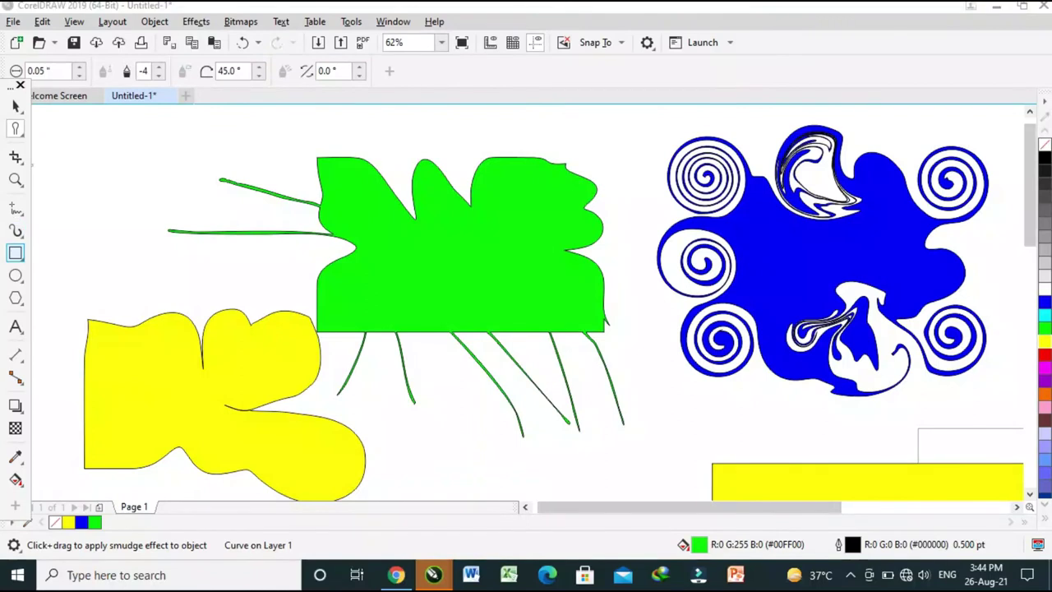
{"action": "left_click_drag", "start_coordinate": [62, 198], "coordinate": [157, 262]}
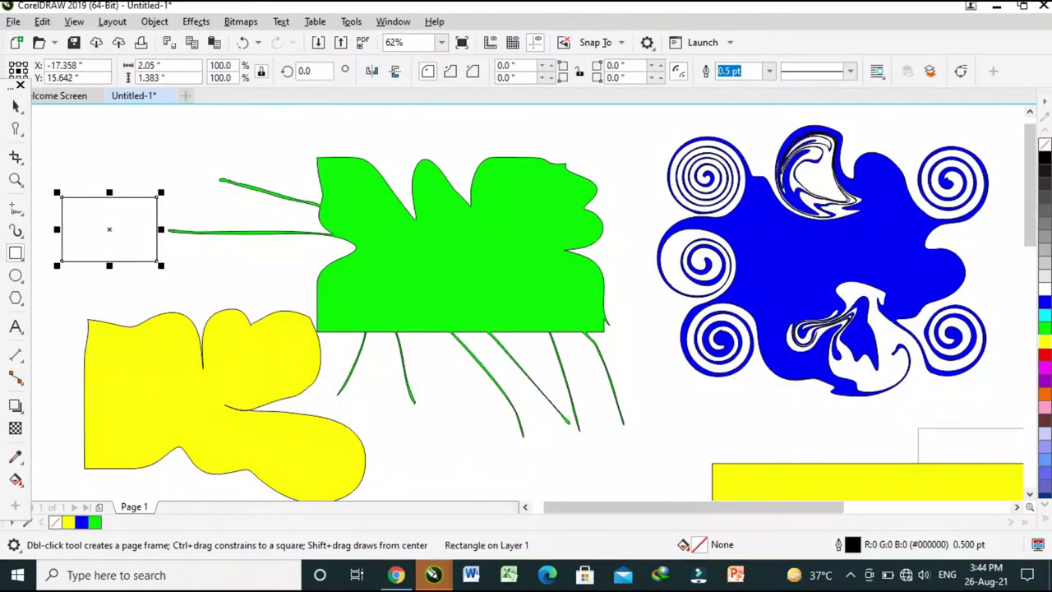
{"action": "left_click", "coordinate": [1044, 302]}
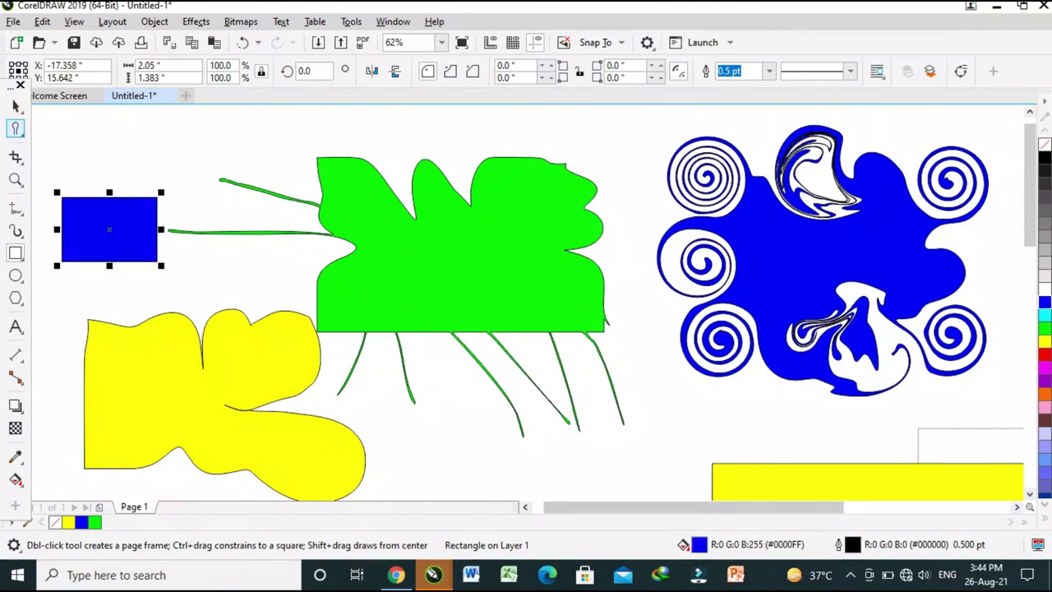
- Roughen the small blue rectangle's top edge with several 0.05-inch nib spikes and one large zigzag near its left corner using a 0.5-inch nib
{"action": "left_click", "coordinate": [16, 128]}
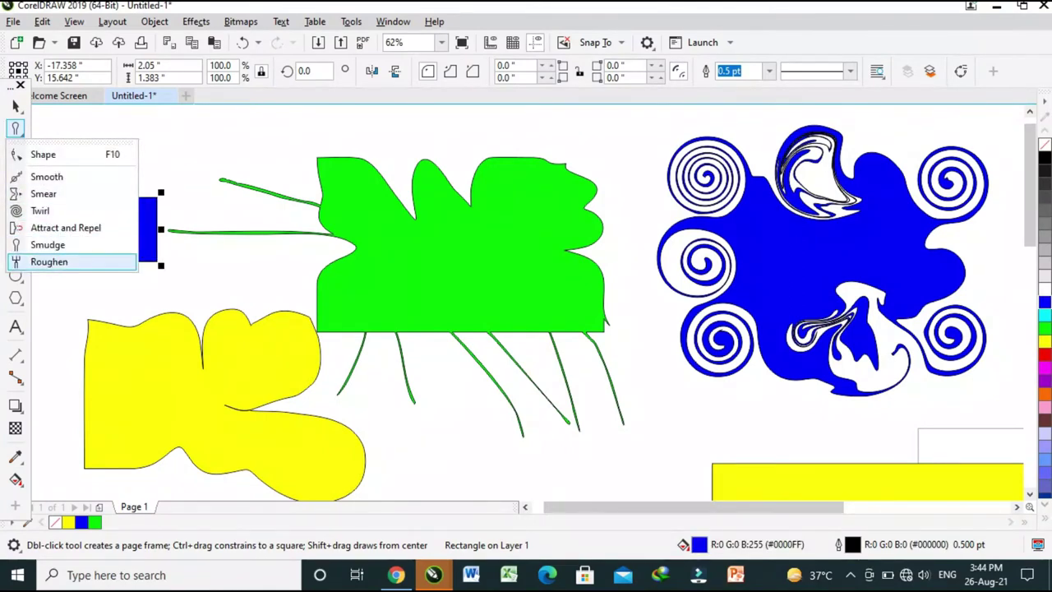
{"action": "left_click", "coordinate": [50, 262]}
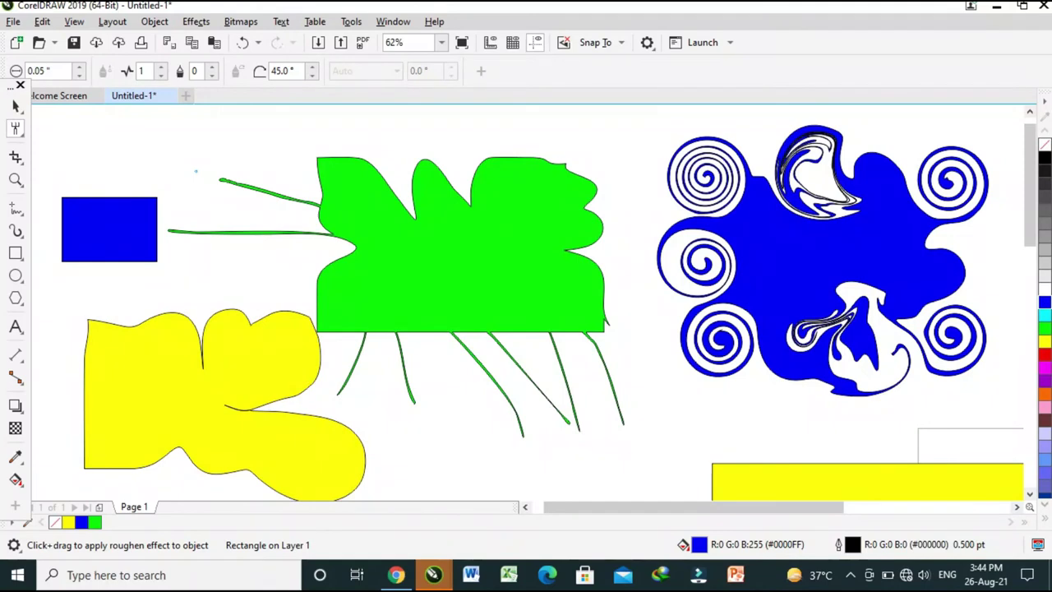
{"action": "key", "text": "F2"}
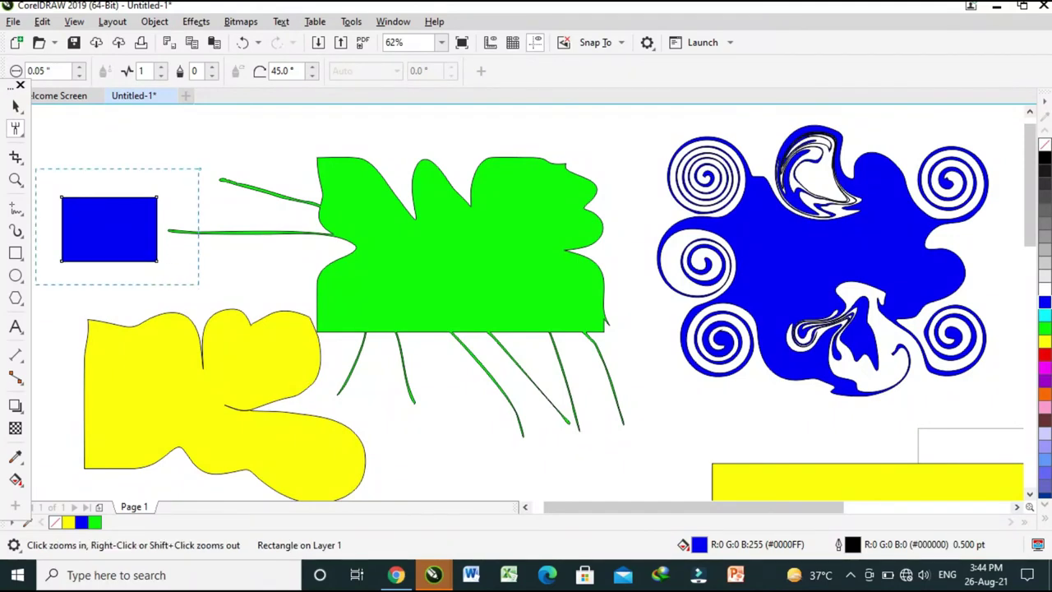
{"action": "left_click_drag", "start_coordinate": [199, 169], "coordinate": [34, 285]}
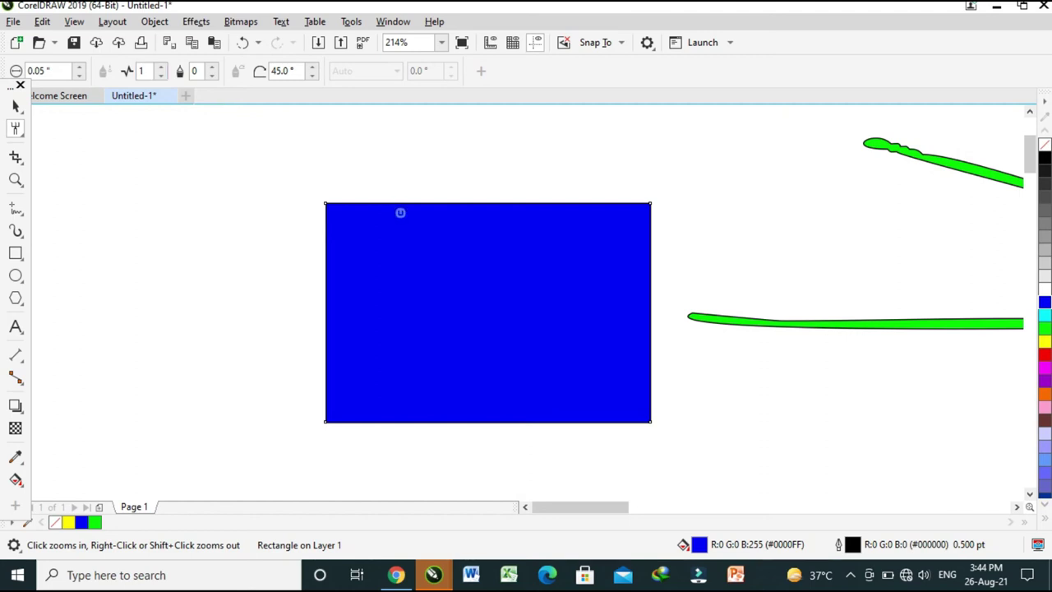
{"action": "mouse_move", "coordinate": [415, 202]}
{"action": "left_mouse_down"}
{"action": "mouse_move", "coordinate": [422, 206]}
{"action": "mouse_move", "coordinate": [400, 203]}
{"action": "left_mouse_up"}
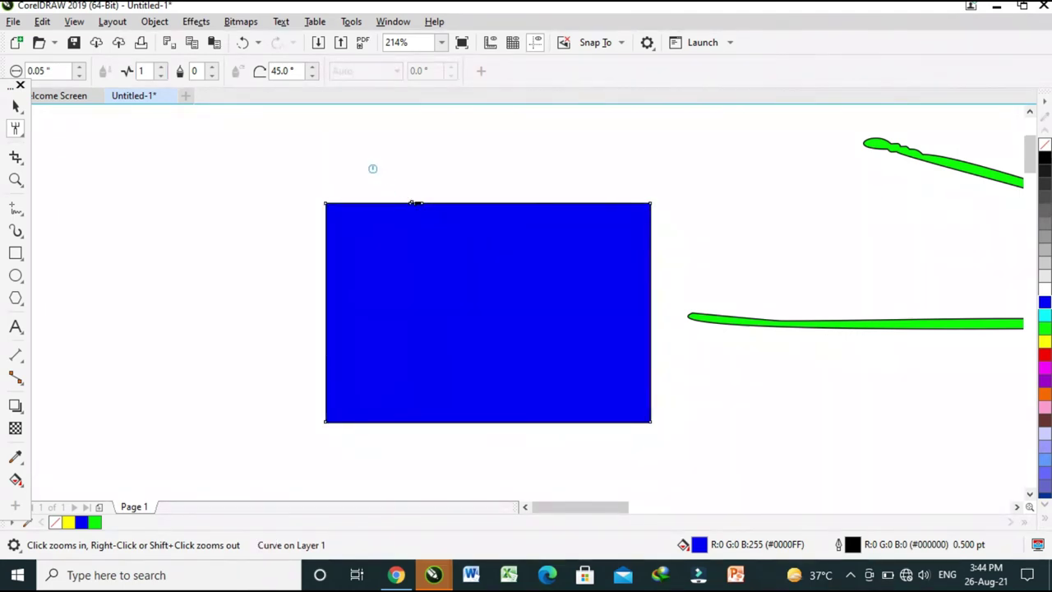
{"action": "left_click_drag", "start_coordinate": [373, 168], "coordinate": [501, 259]}
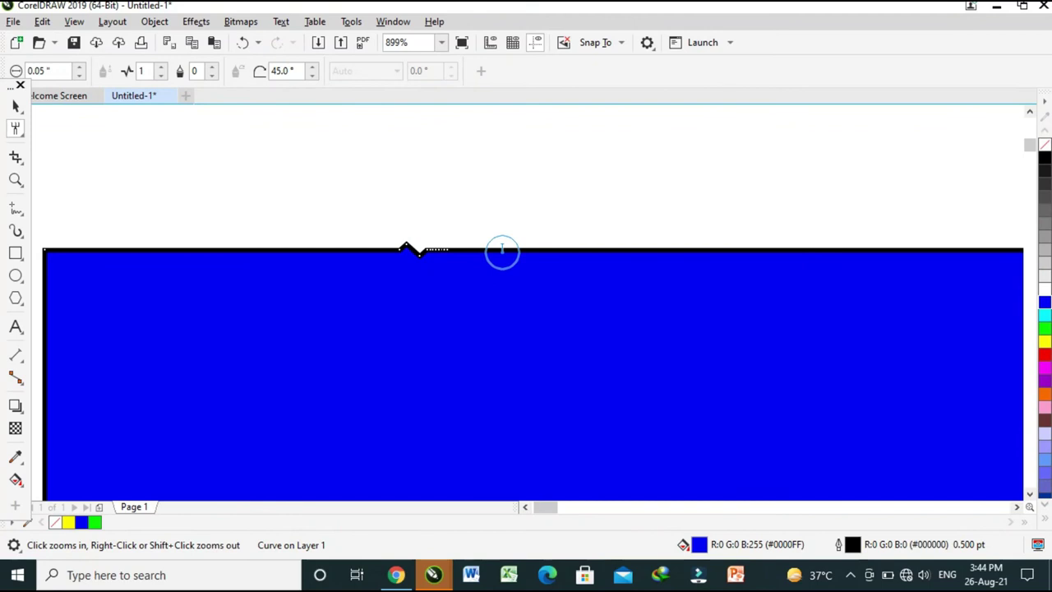
{"action": "left_click_drag", "start_coordinate": [562, 248], "coordinate": [567, 249]}
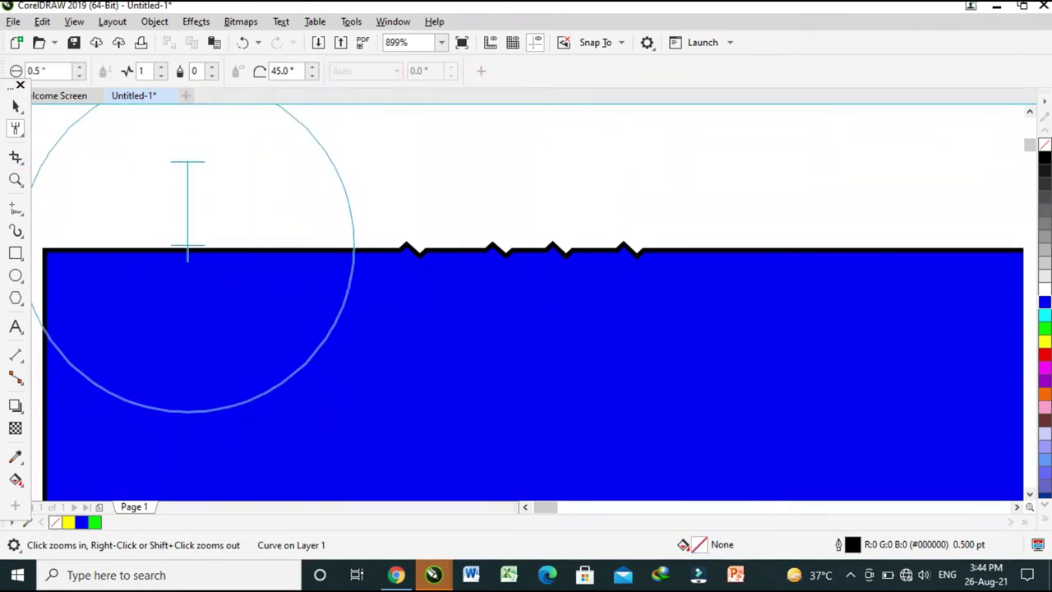
{"action": "left_click", "coordinate": [208, 261]}
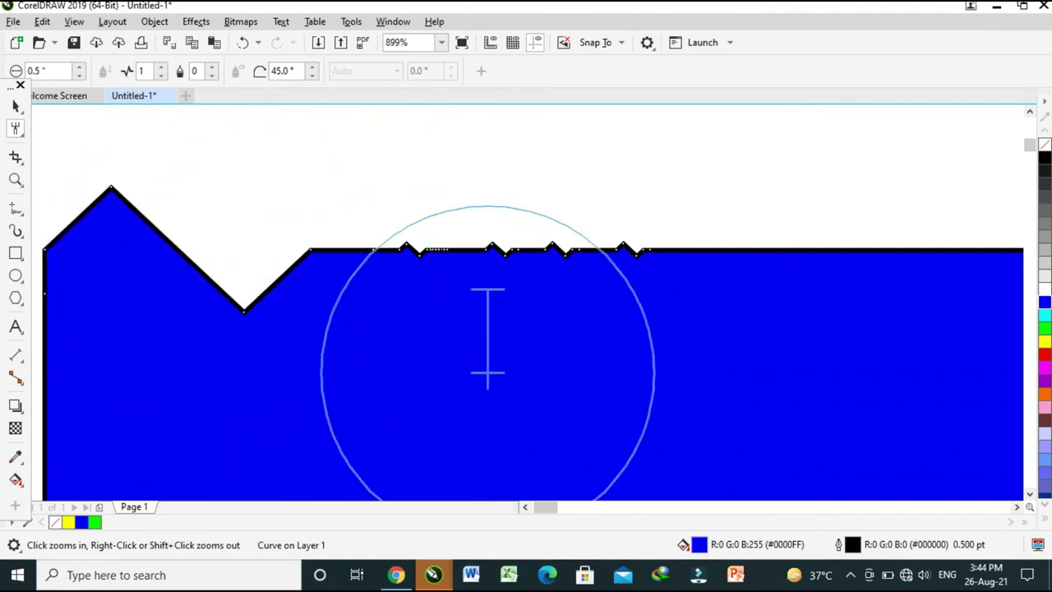
- Roughen a second large zigzag into the blue shape's top edge, then spikes at frequency 10 near its top-right corner and on its left edge
{"action": "scroll", "coordinate": [487, 329], "scroll_direction": "down", "scroll_amount": 3}
{"action": "left_click", "coordinate": [609, 327]}
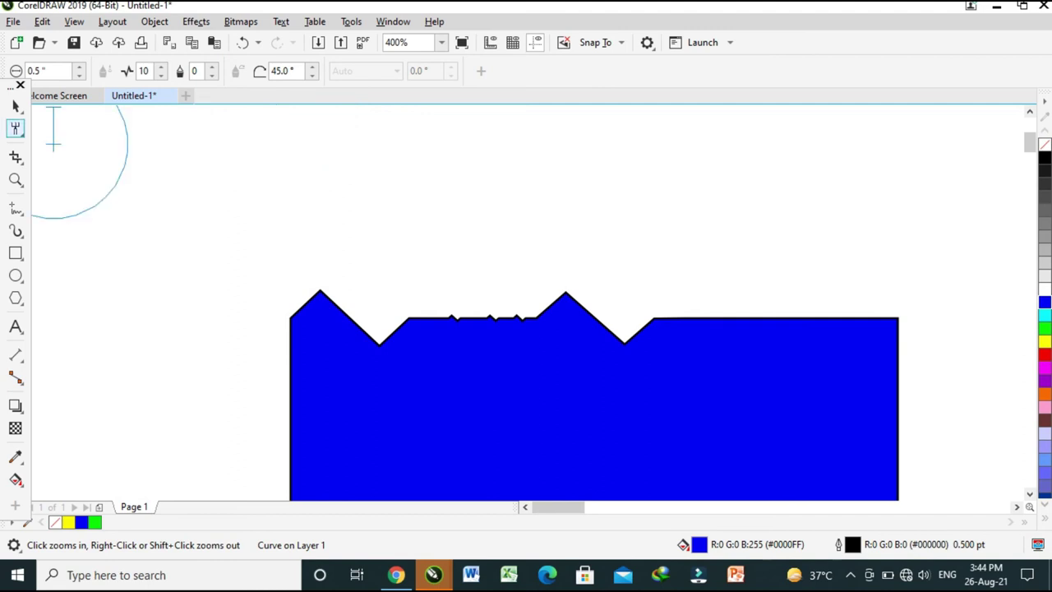
{"action": "left_click", "coordinate": [827, 316]}
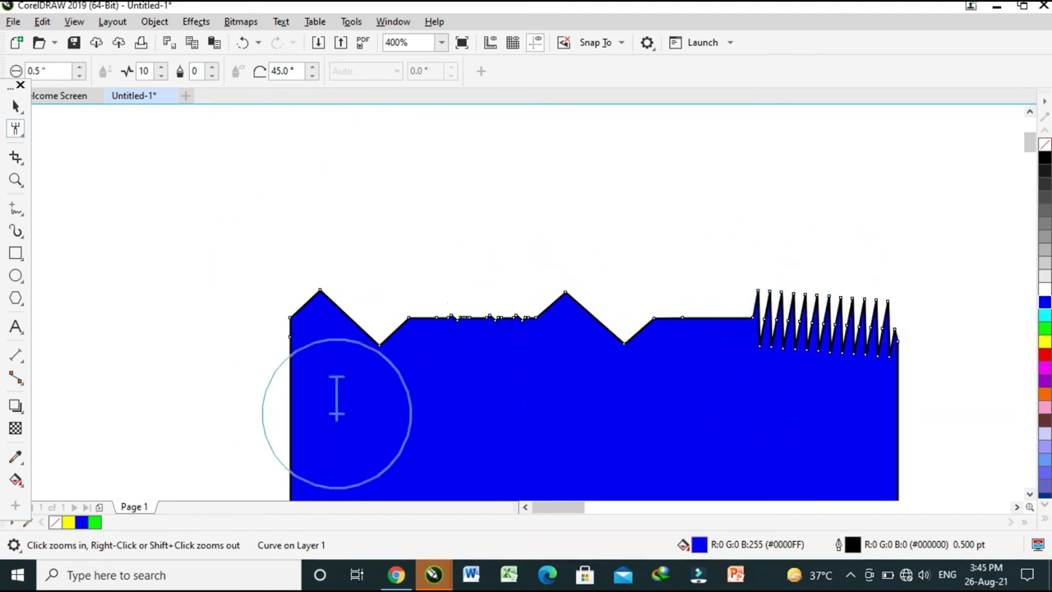
{"action": "left_click", "coordinate": [294, 416]}
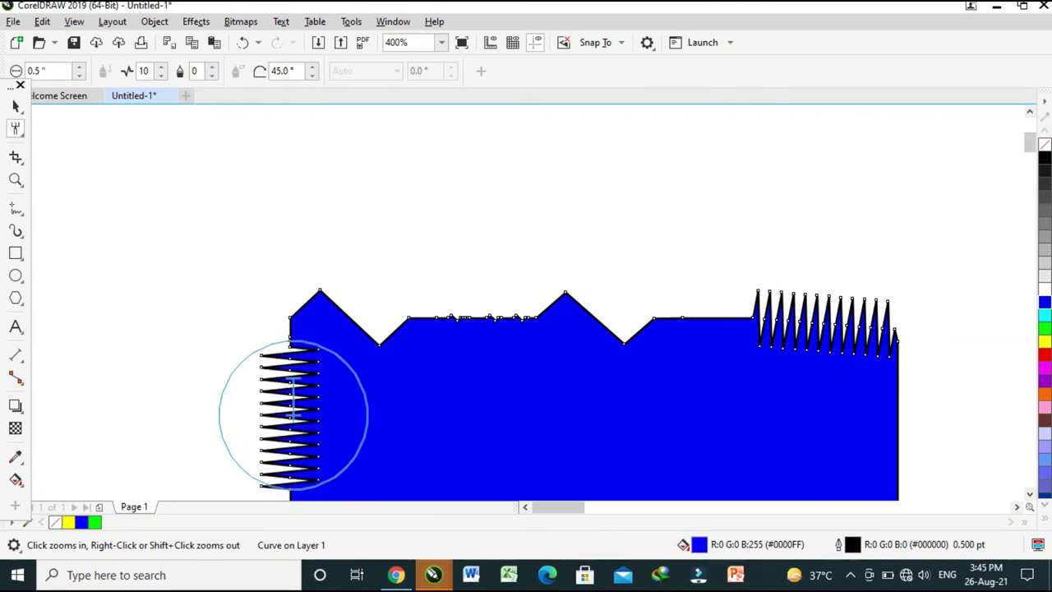
- Roughen the blue shape's right edge once and its bottom edge in three places with a 0.5-inch nib at spike frequency 10
{"action": "scroll", "coordinate": [780, 444], "scroll_direction": "down", "scroll_amount": 1}
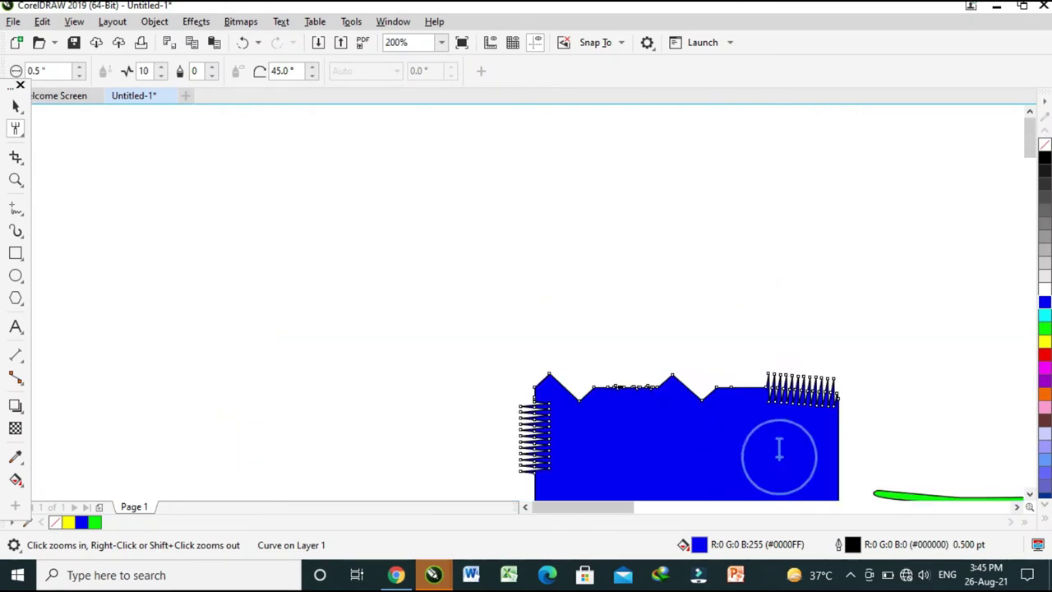
{"action": "left_click_drag", "start_coordinate": [786, 467], "coordinate": [478, 497]}
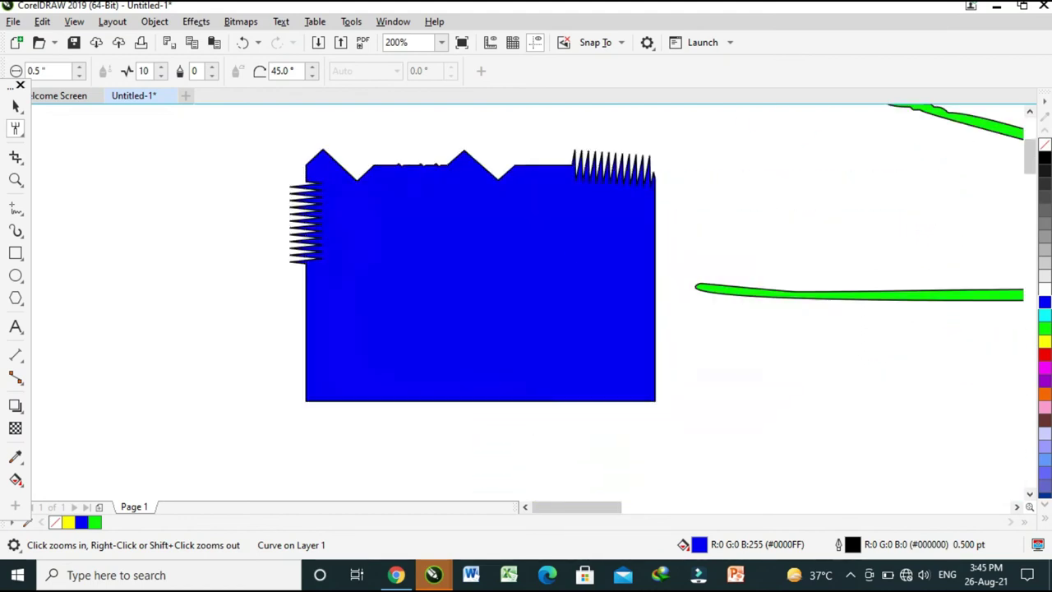
{"action": "left_click", "coordinate": [653, 308]}
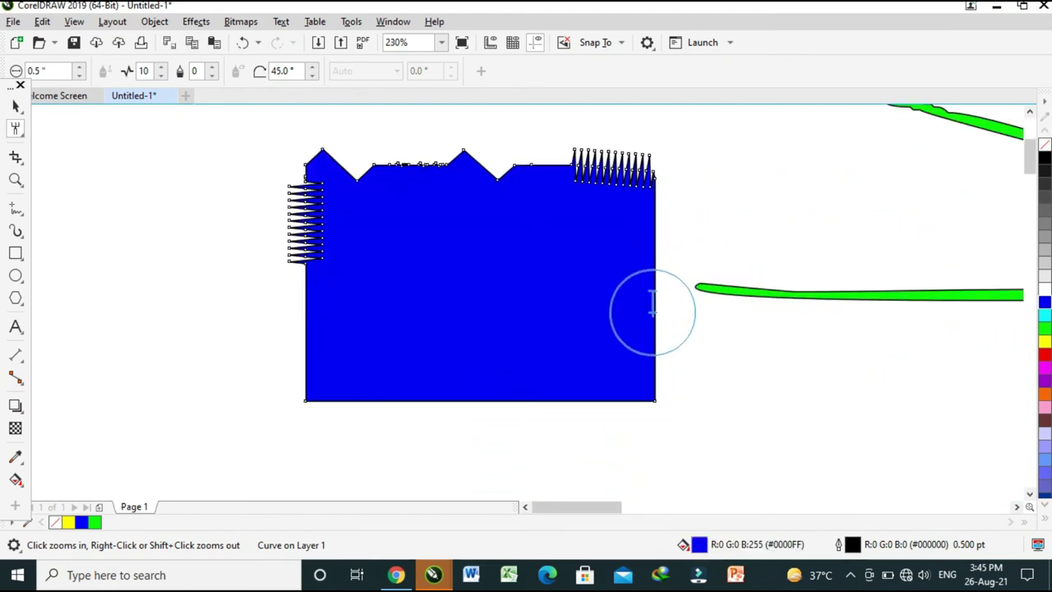
{"action": "left_click", "coordinate": [573, 399]}
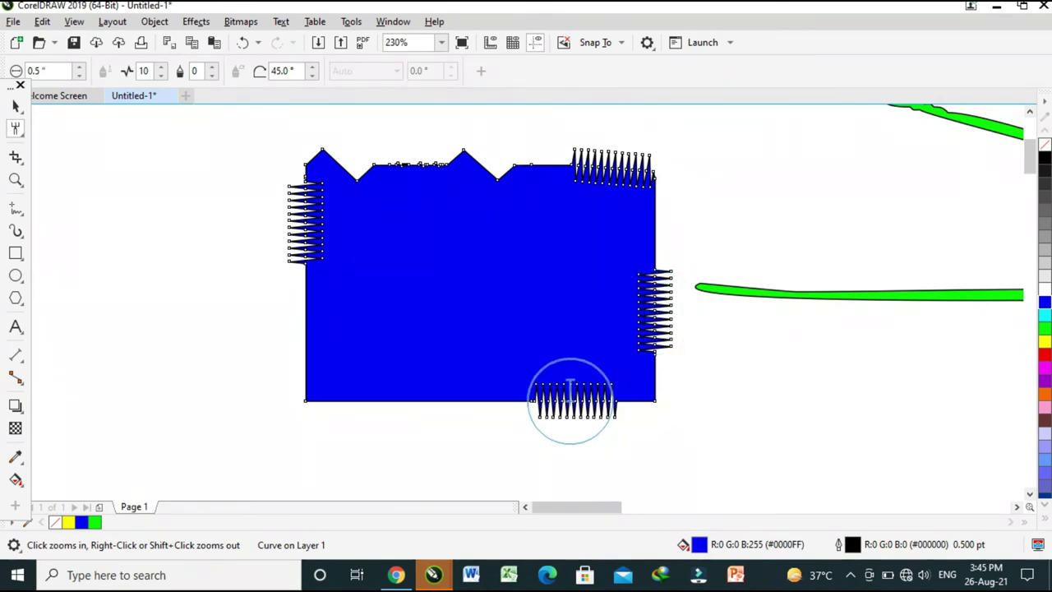
{"action": "left_click", "coordinate": [444, 403]}
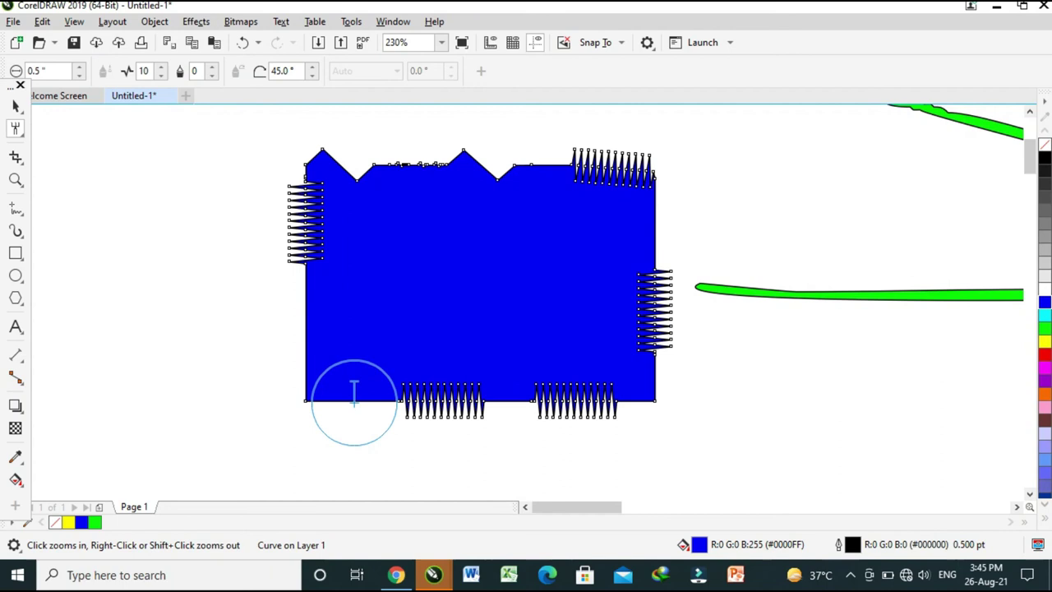
{"action": "left_click", "coordinate": [350, 401]}
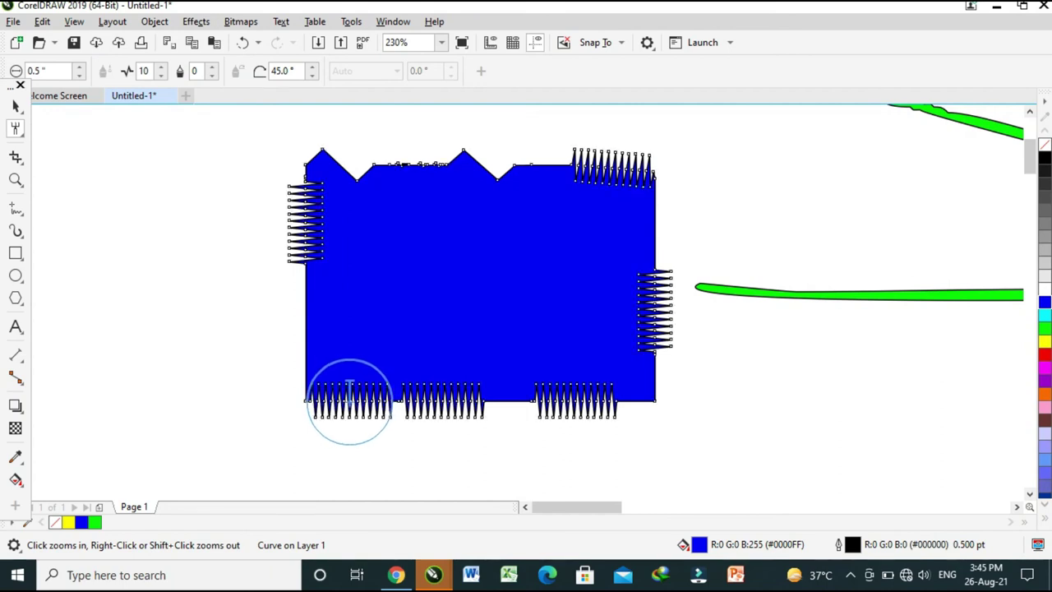
{"action": "key", "text": "Escape"}
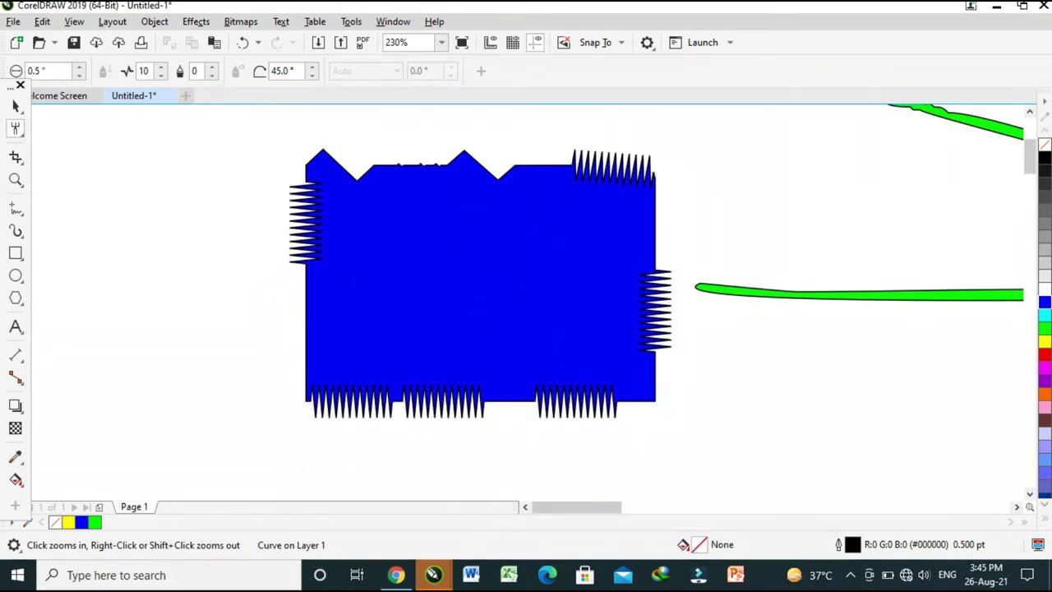
- Draw an unfilled rectangle about 0.66 by 1.03 inches to the left of the blue shape
{"action": "left_click", "coordinate": [473, 274]}
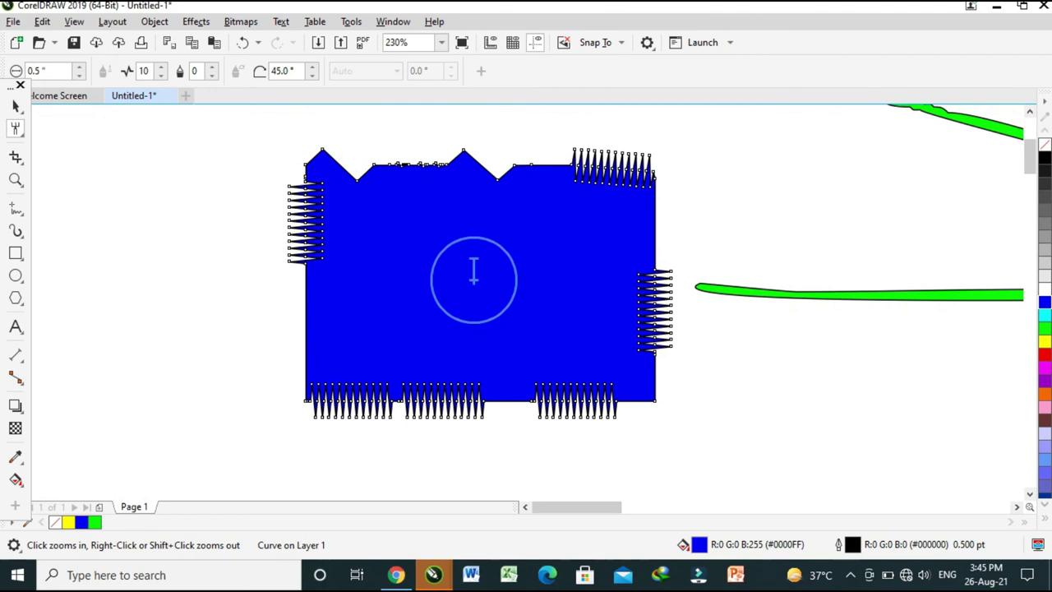
{"action": "key", "text": "F6"}
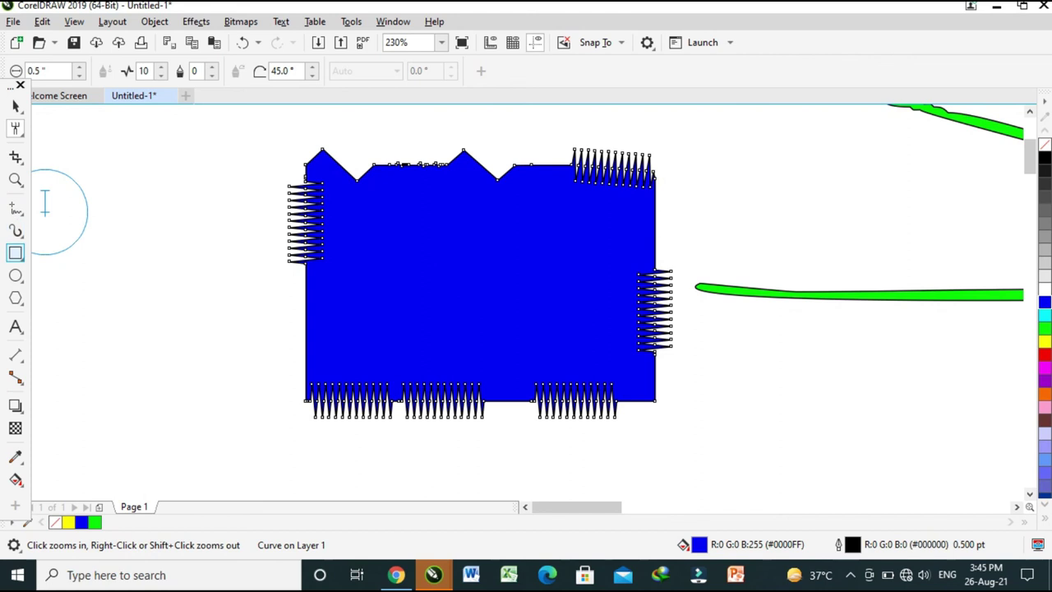
{"action": "left_click_drag", "start_coordinate": [105, 166], "coordinate": [217, 341]}
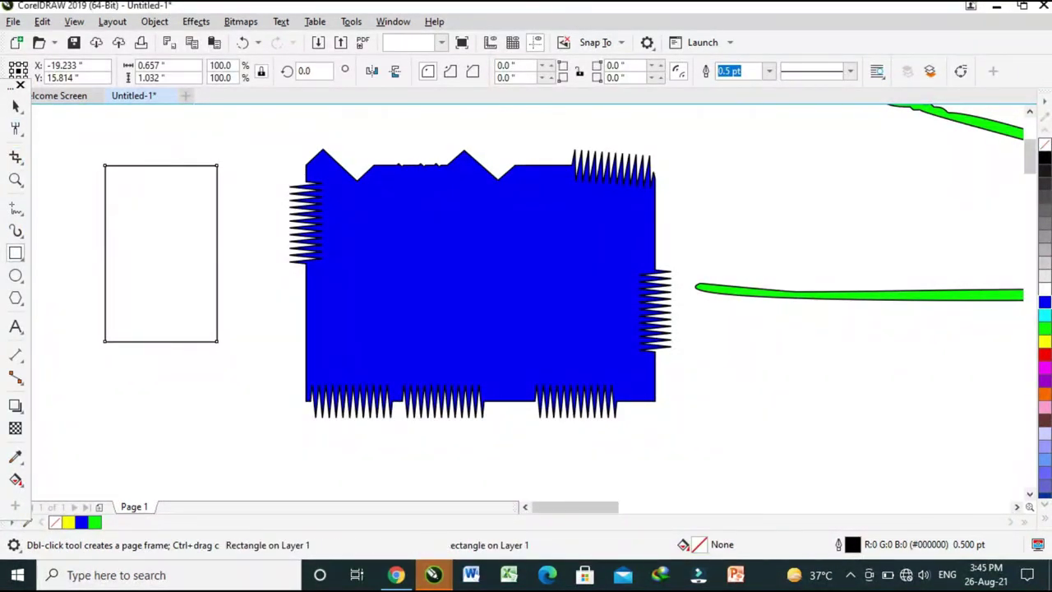
- Roughen the small unfilled rectangle's top-left corner, right edge and bottom edge with a 0.5-inch nib at spike frequency 10
{"action": "left_click", "coordinate": [14, 128]}
{"action": "left_click", "coordinate": [137, 176]}
{"action": "left_click", "coordinate": [197, 230]}
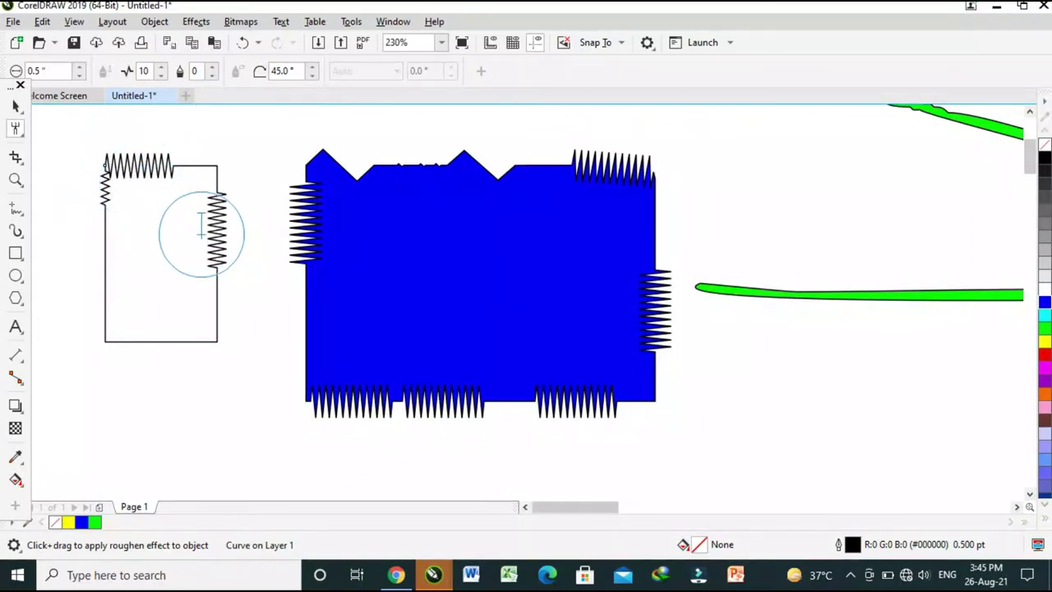
{"action": "mouse_move", "coordinate": [219, 329]}
{"action": "left_mouse_down"}
{"action": "mouse_move", "coordinate": [159, 329]}
{"action": "mouse_move", "coordinate": [157, 342]}
{"action": "left_mouse_up"}
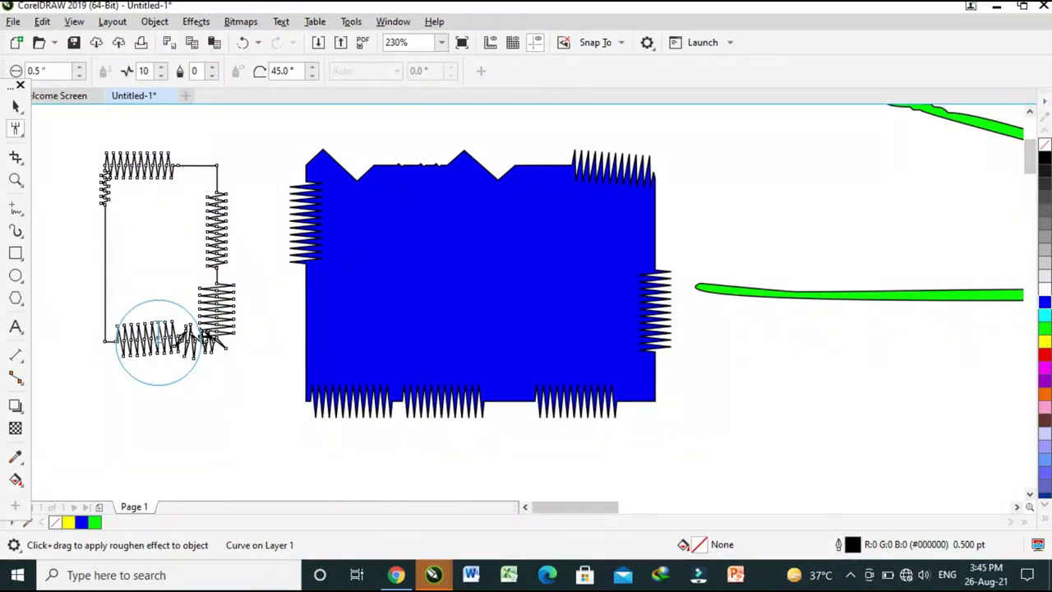